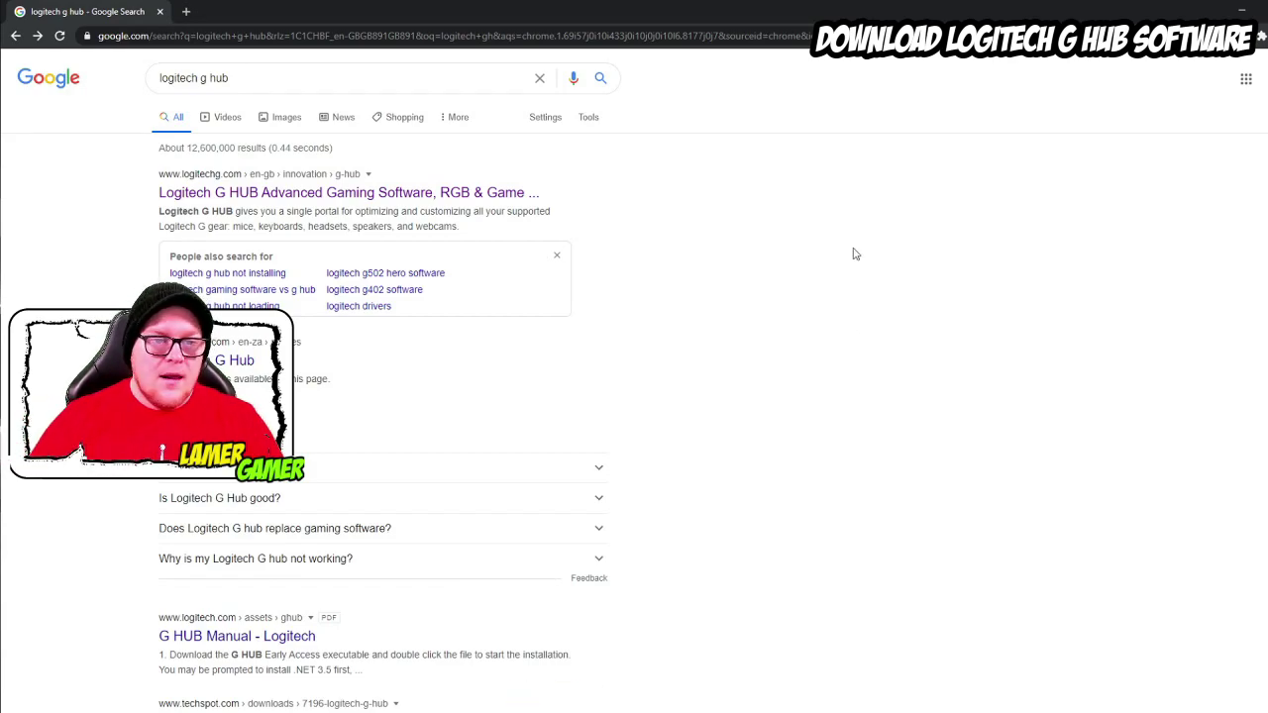
Open the Logitech G HUB page from the search results and download the Windows version.
click(332, 194)
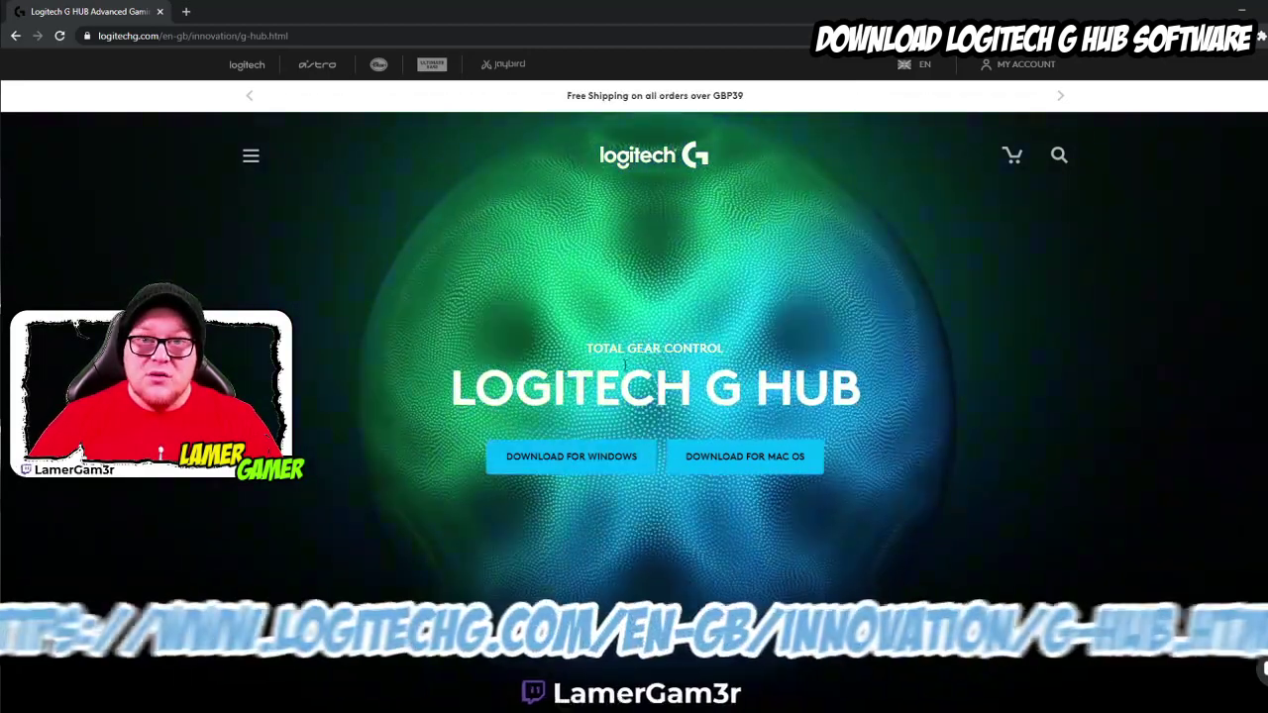
click(289, 36)
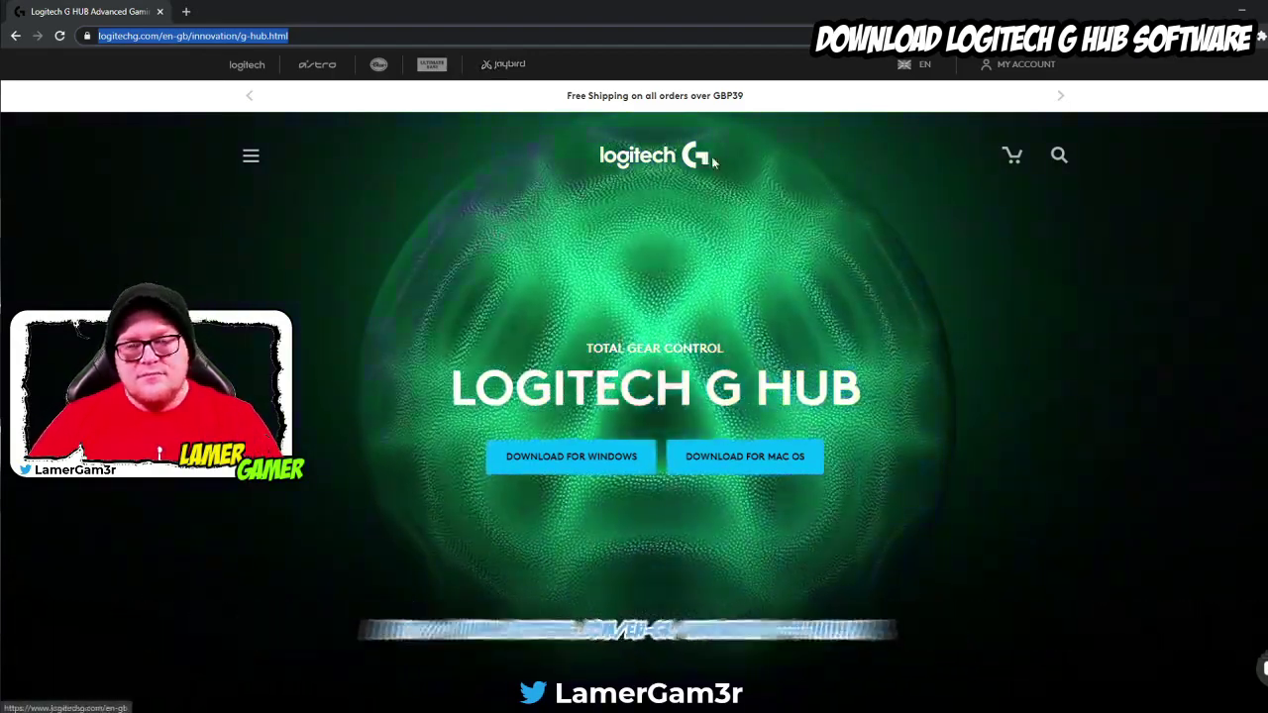
click(968, 299)
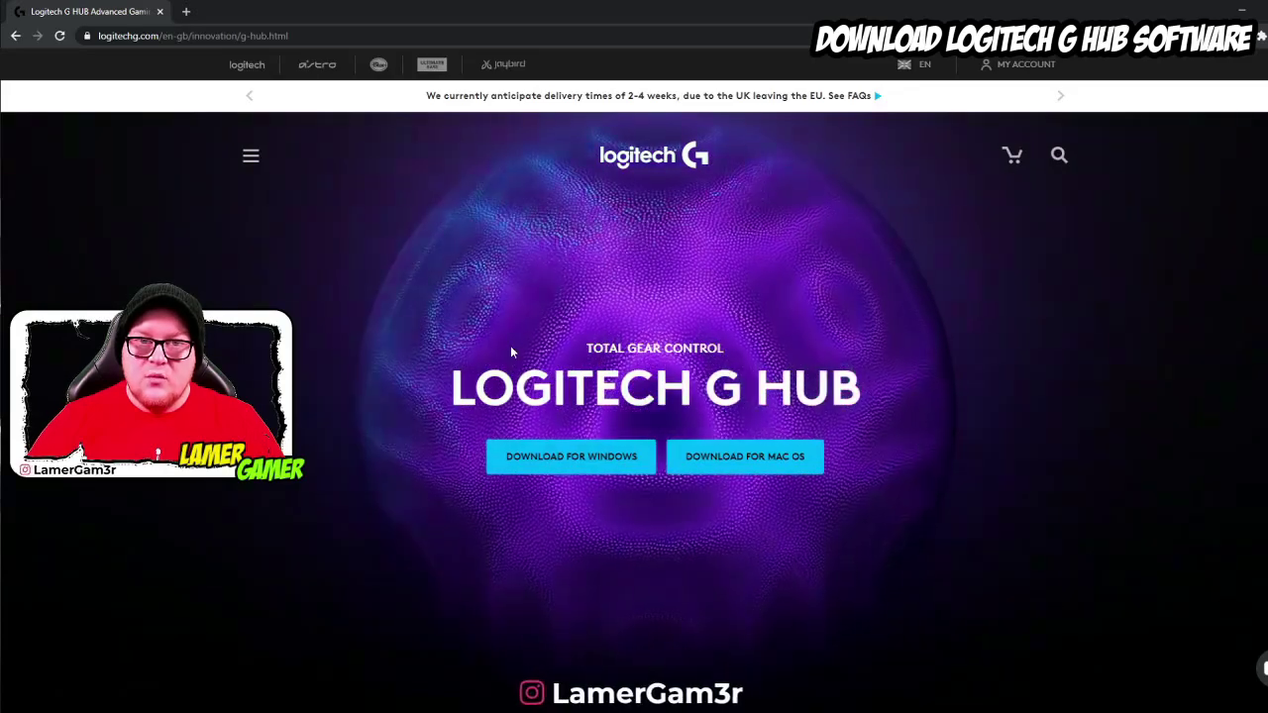
click(563, 453)
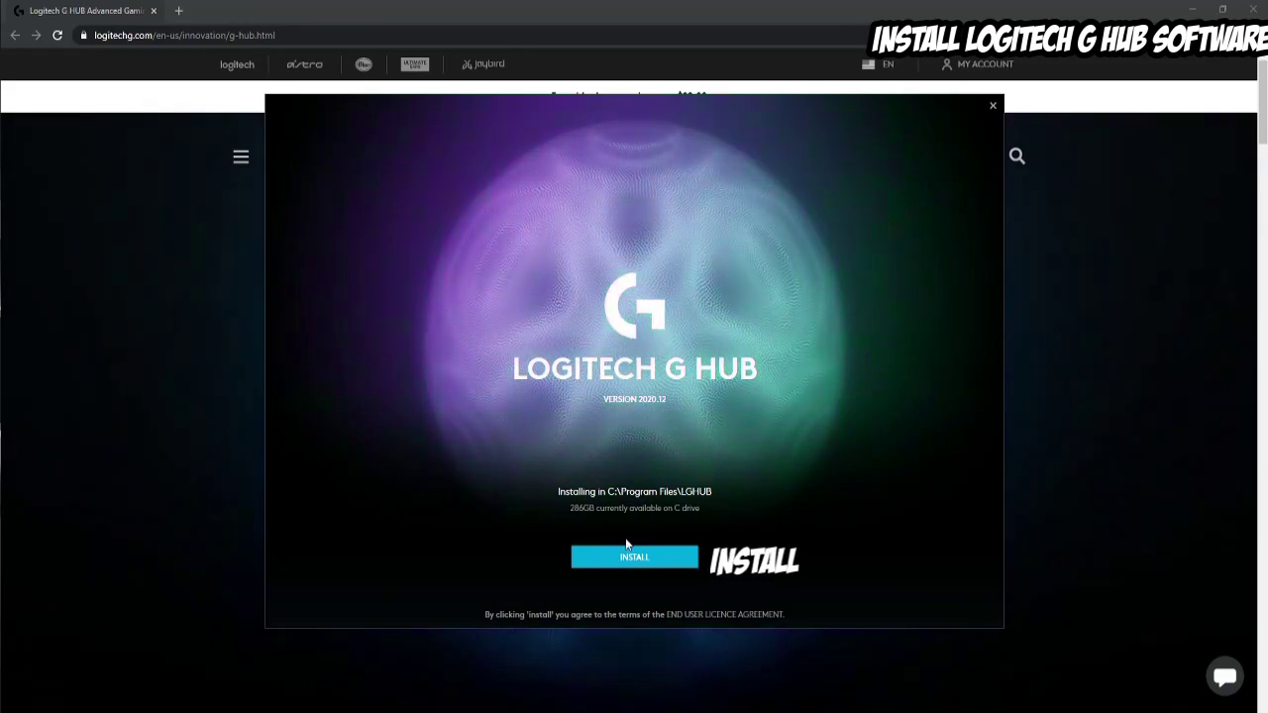
Install Logitech G HUB and go through its welcome screens in a maximized window.
click(638, 561)
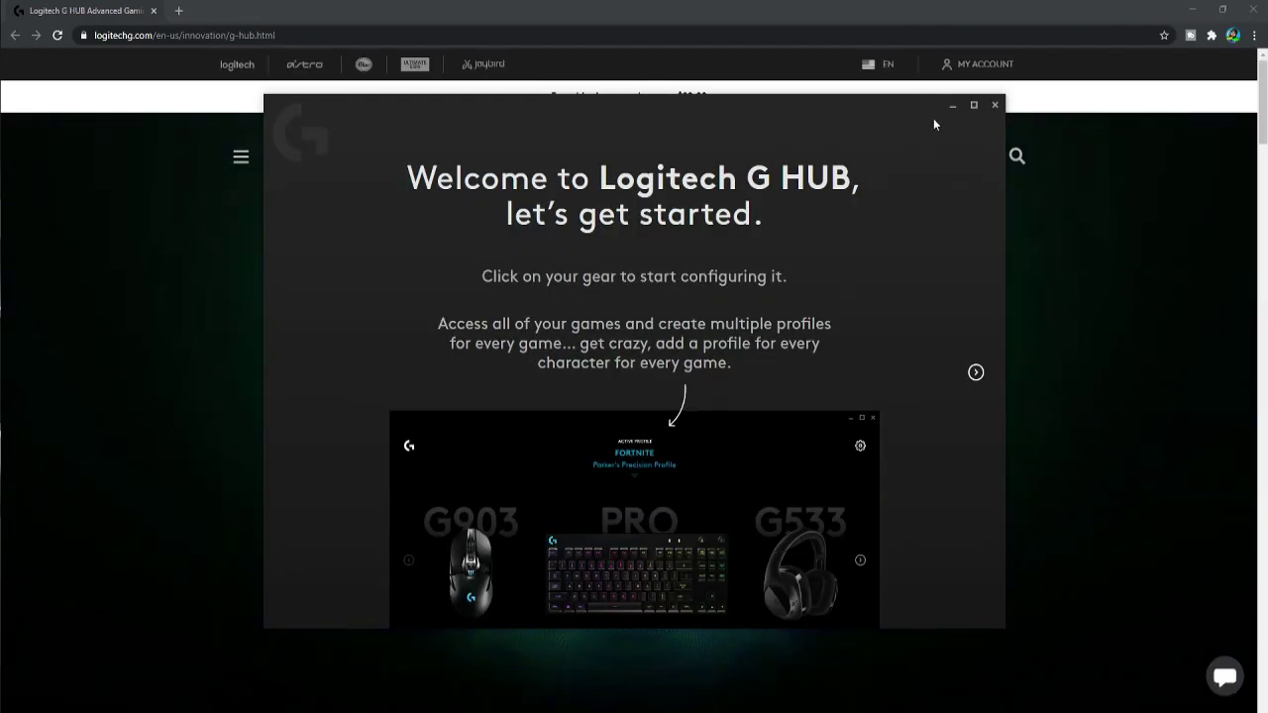
click(972, 107)
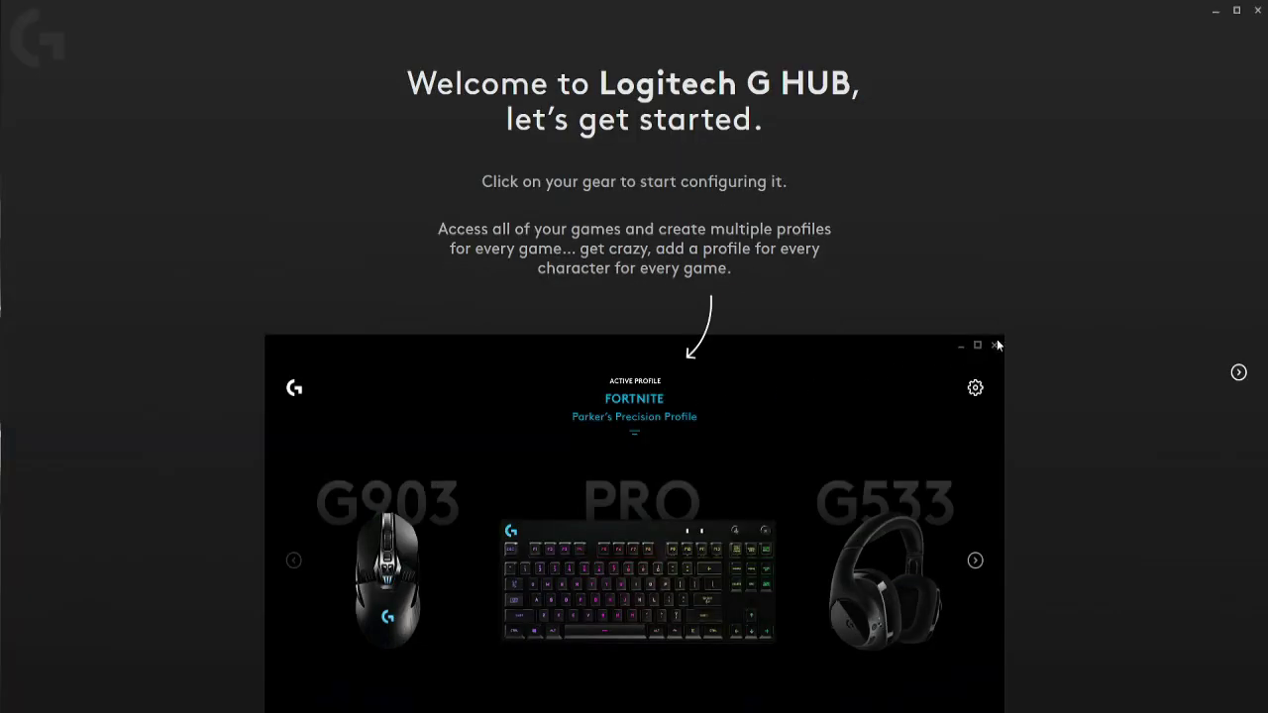
click(1239, 374)
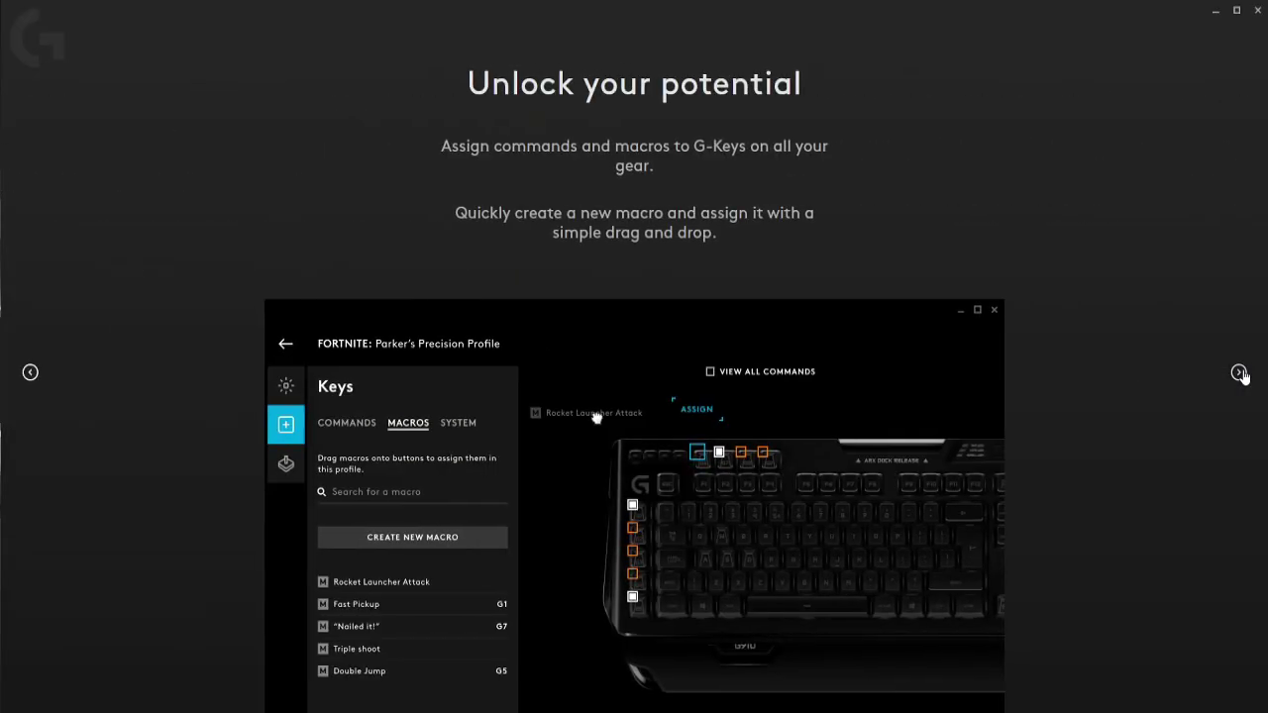
click(1239, 373)
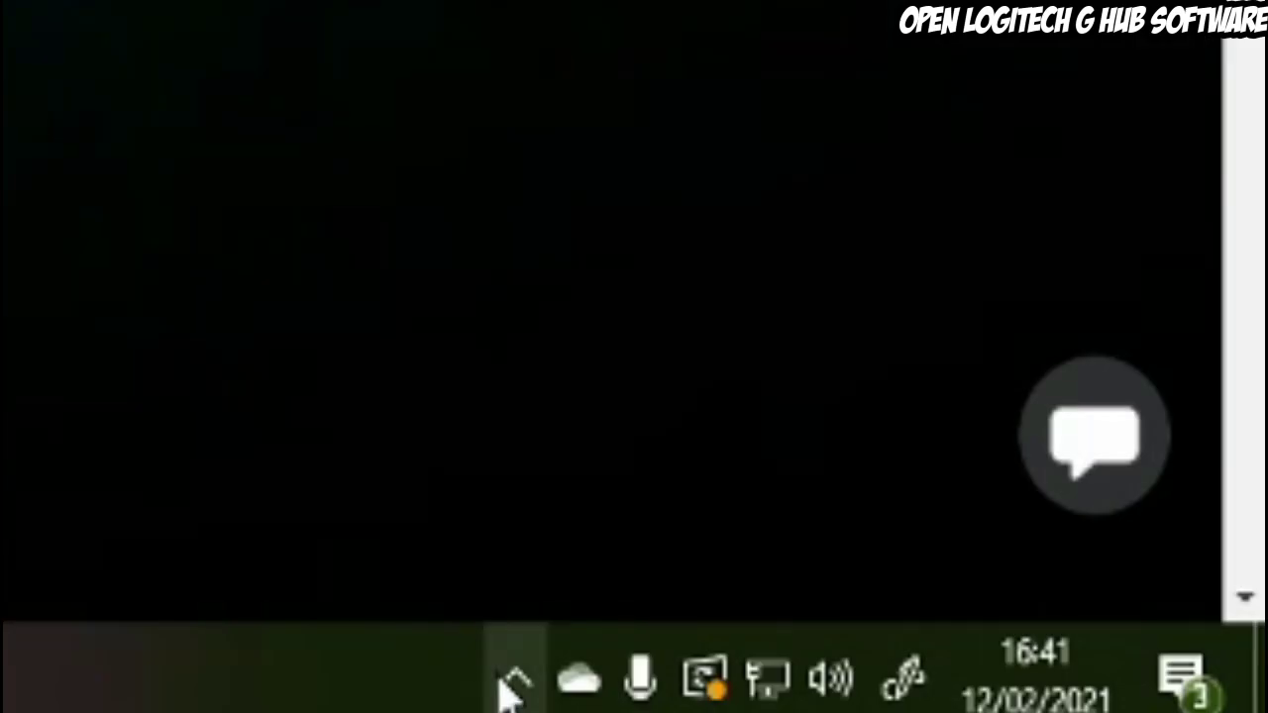
Launch Logitech G HUB from the hidden system tray items and open the Yeti X WoW® Edition microphone's settings.
click(510, 680)
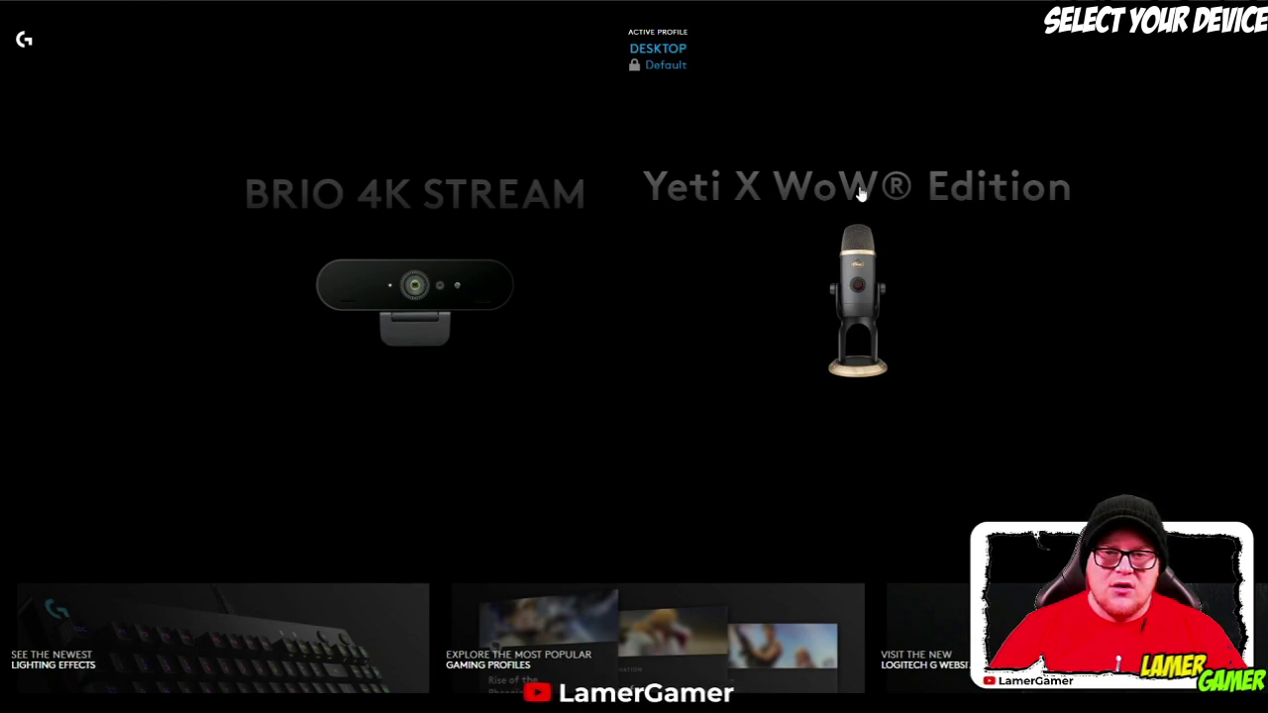
click(869, 285)
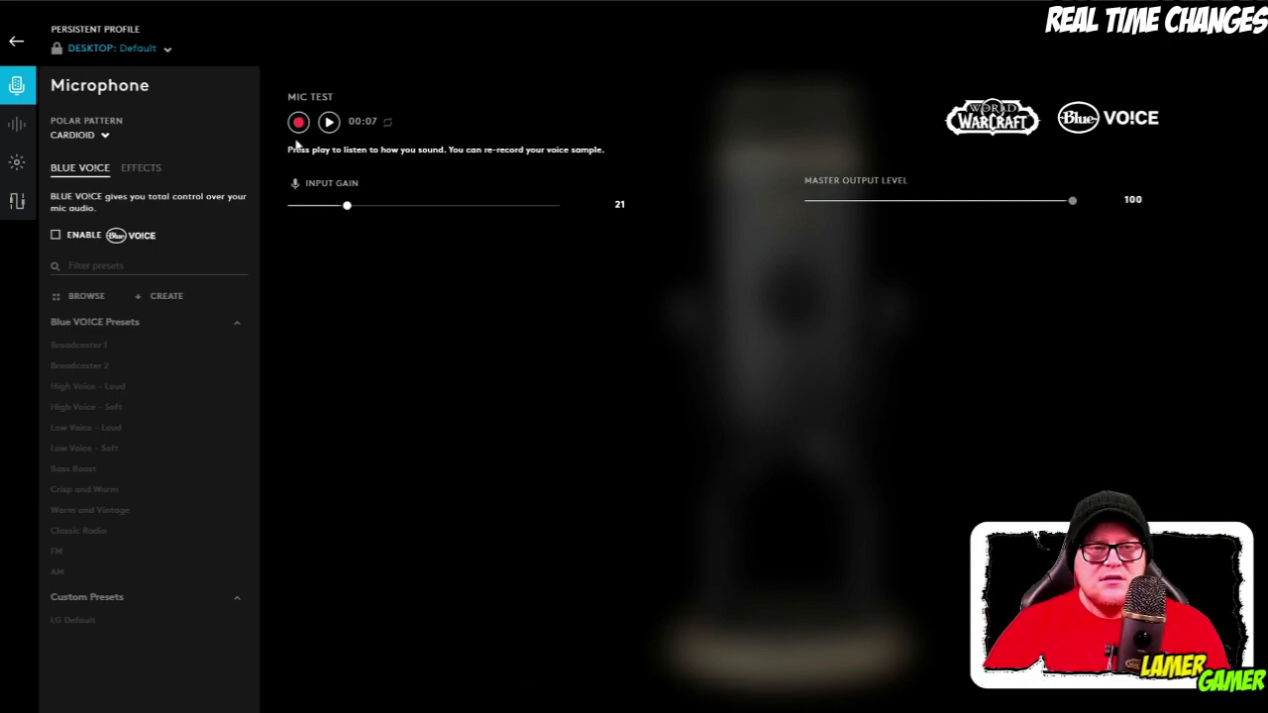
Review the microphone's polar pattern options without changing them and play back the recorded mic test.
click(100, 139)
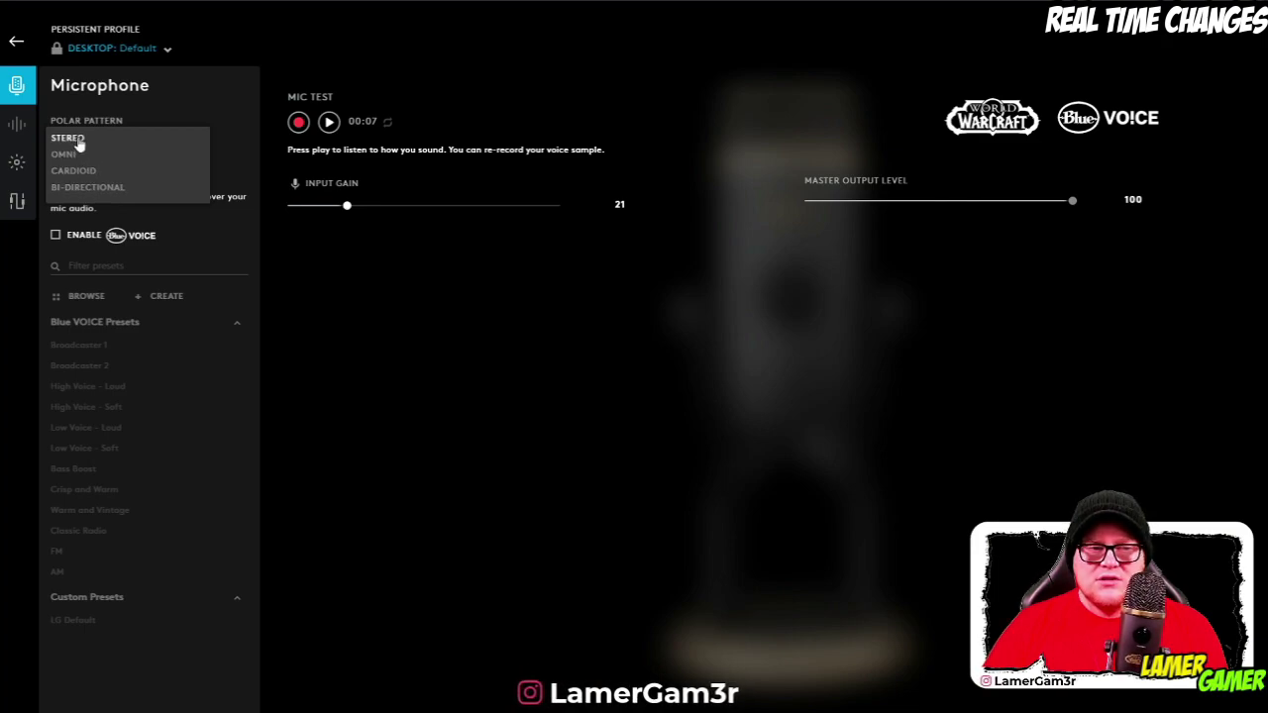
click(429, 70)
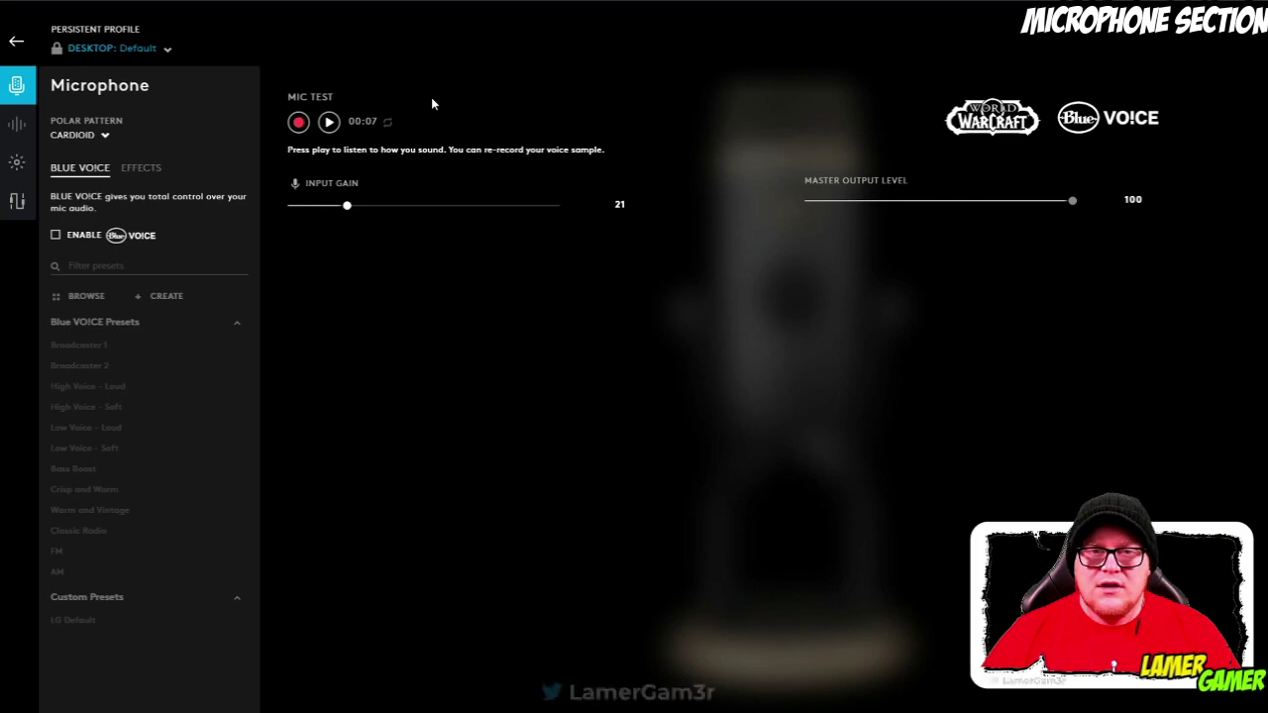
click(329, 122)
click(330, 122)
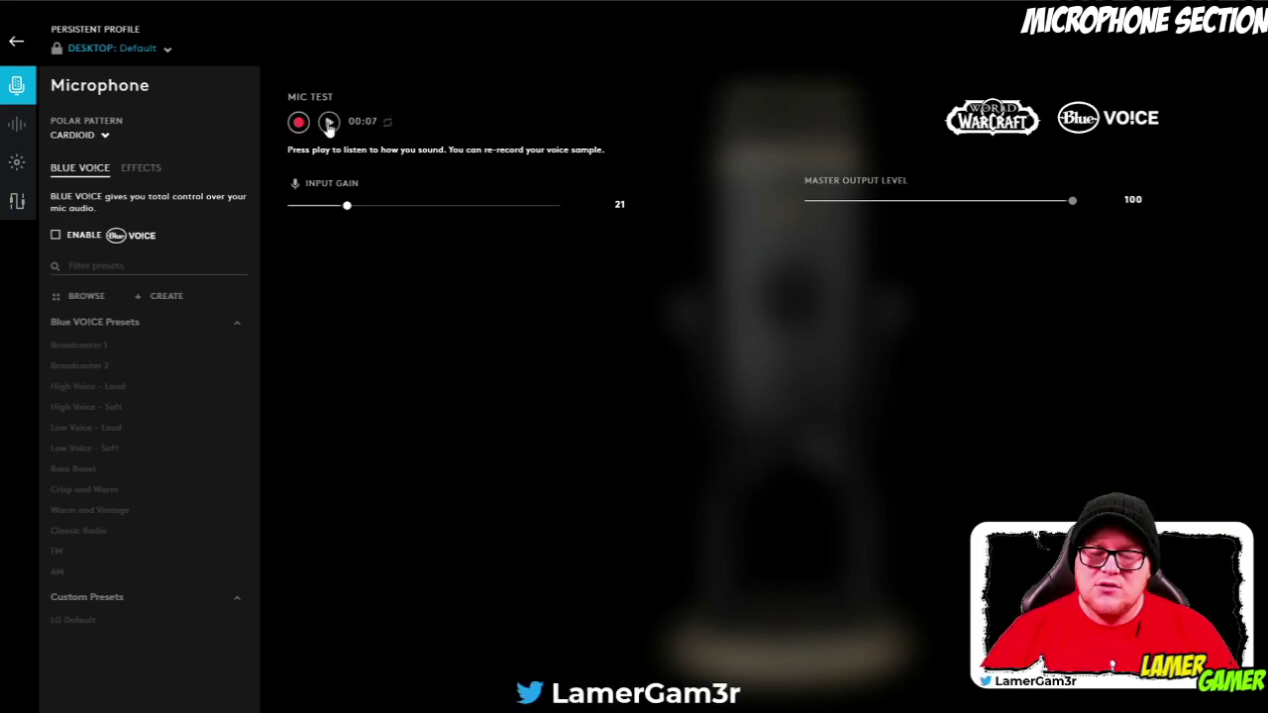
click(329, 123)
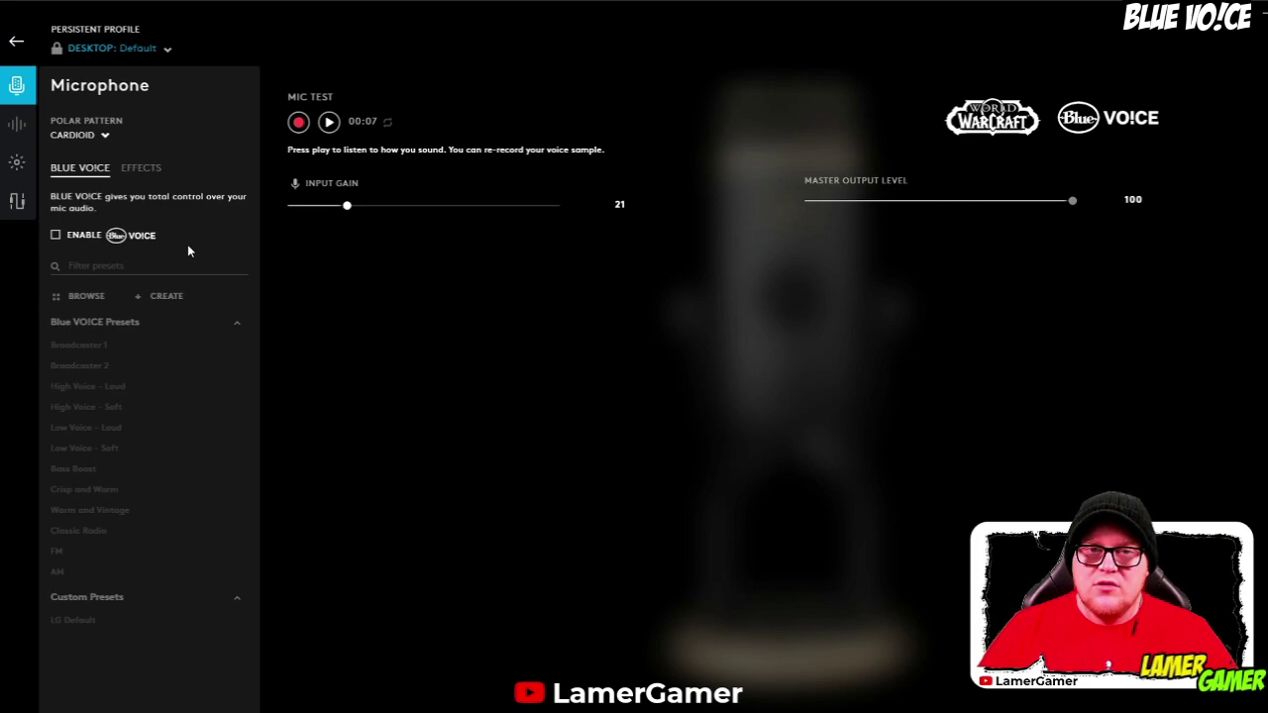
Enable Blue VO!CE and review its signal cleanup settings, returning to the equalizer.
click(87, 236)
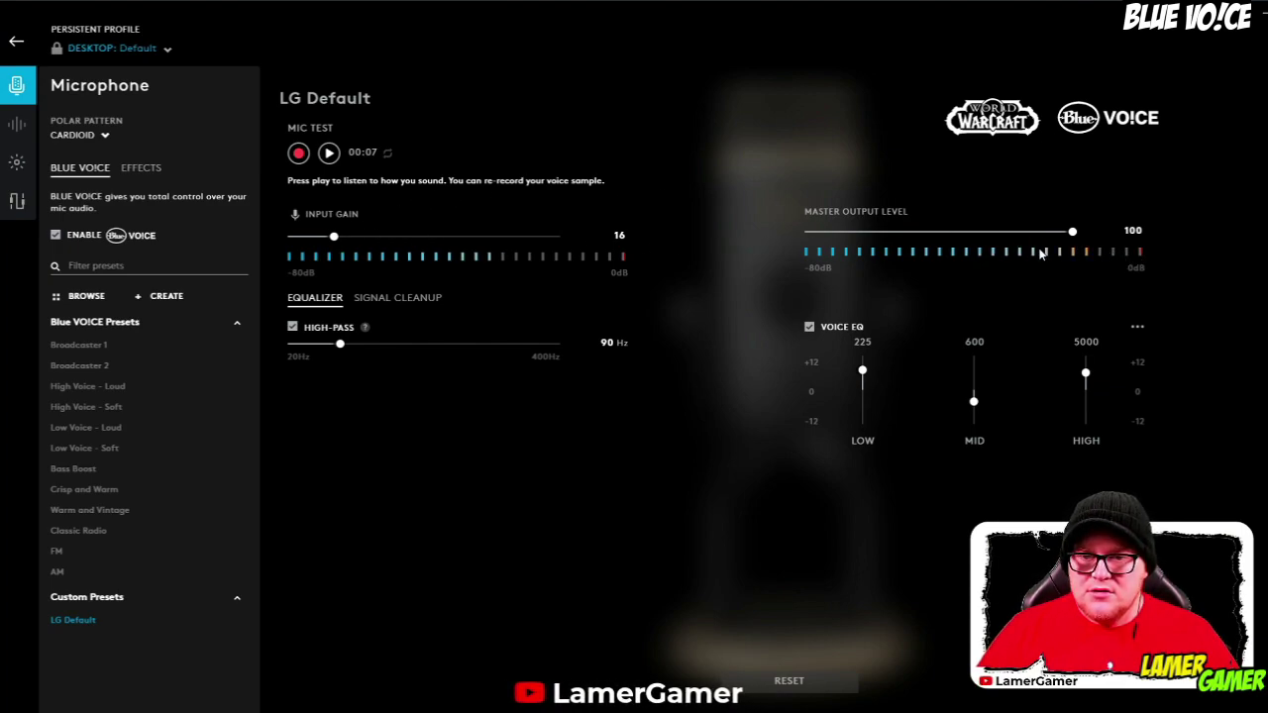
click(406, 301)
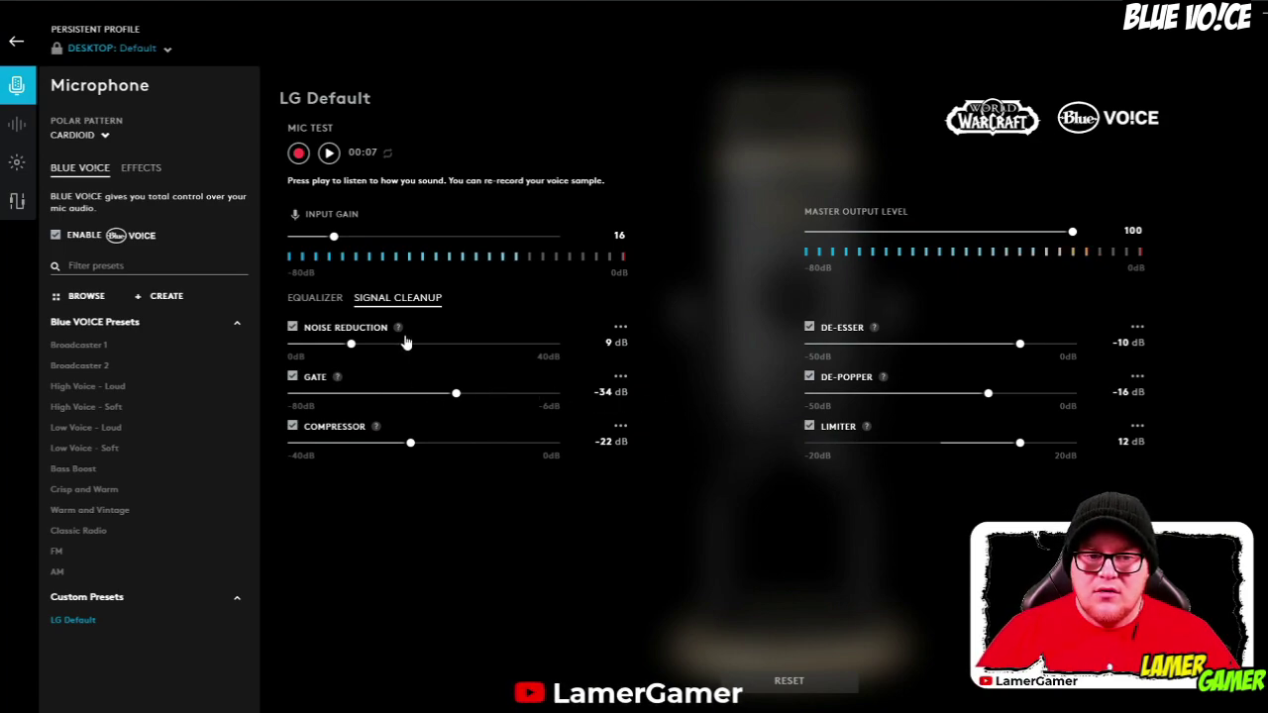
mouse_move(398, 330)
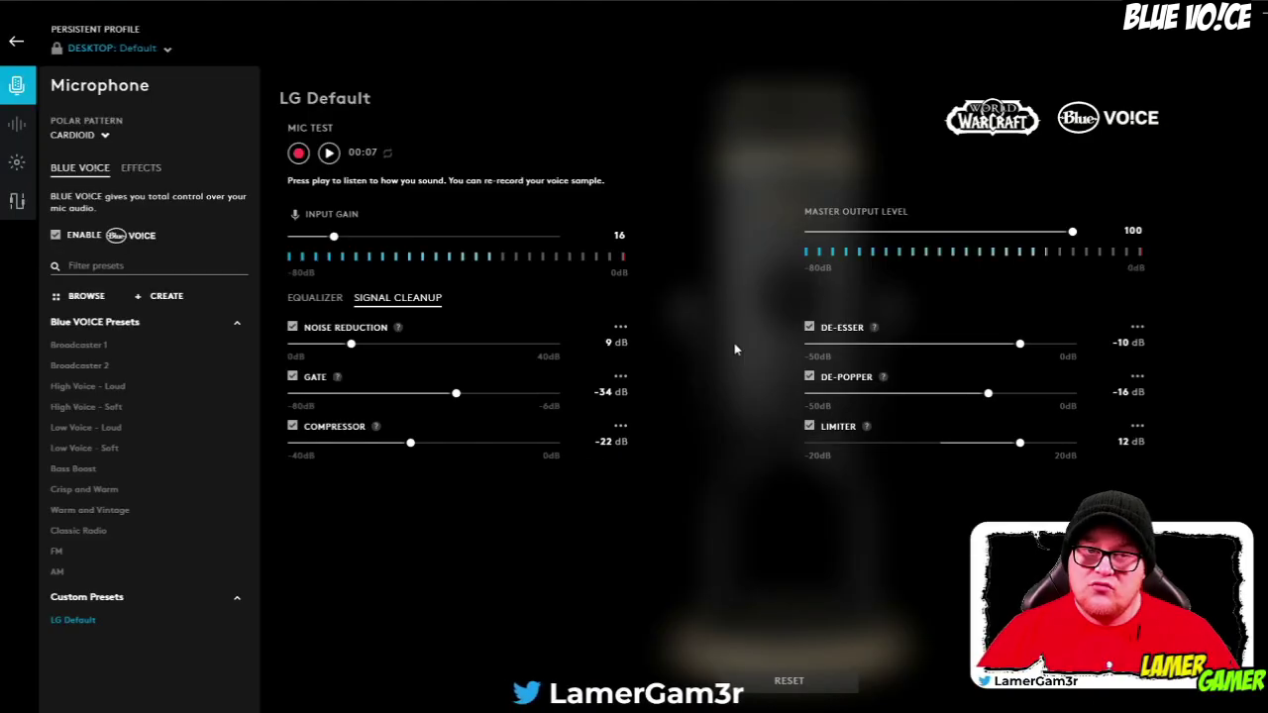
click(330, 299)
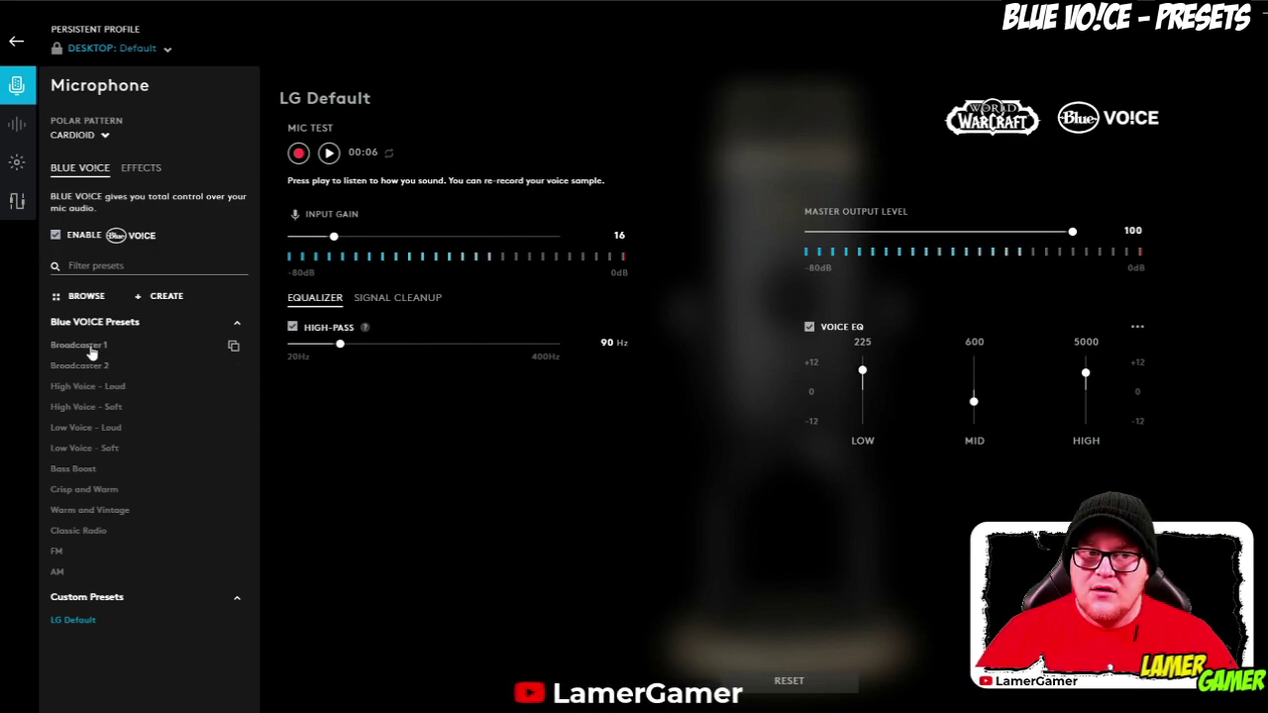
Play the mic test sample while auditioning the Broadcaster, High Voice and Low Voice presets, comparing the loud and soft variants.
click(328, 153)
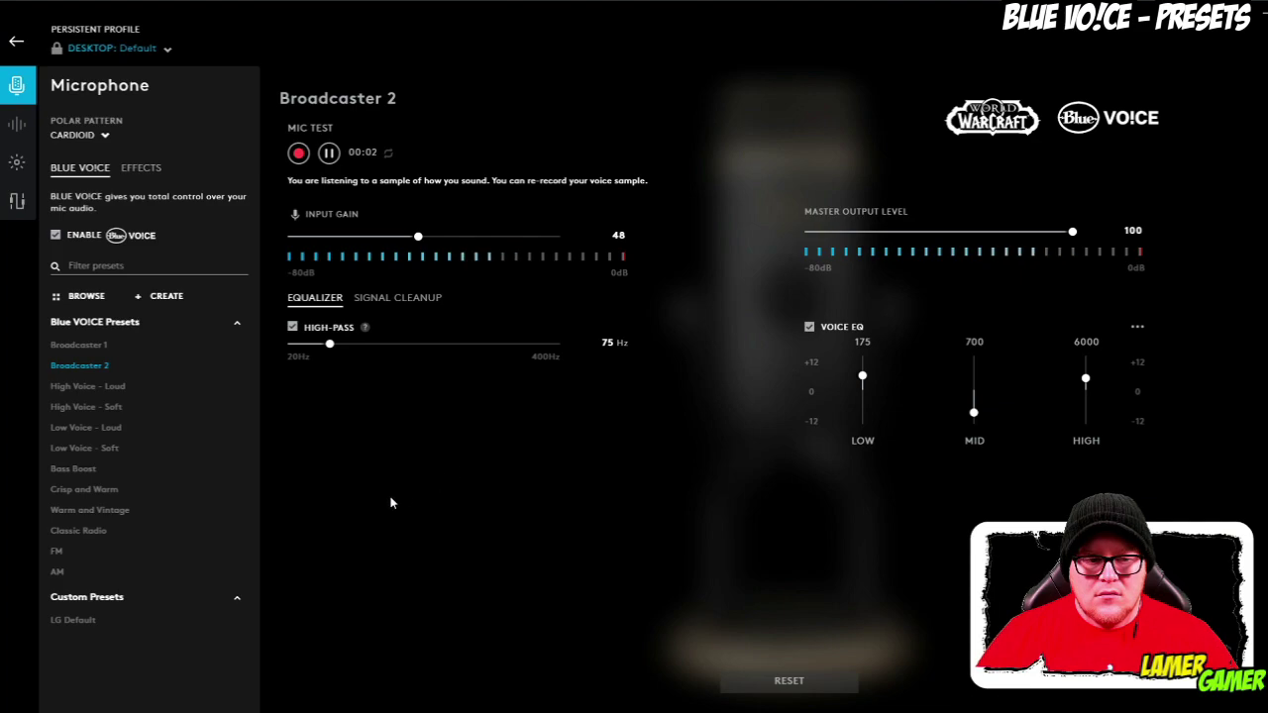
click(95, 385)
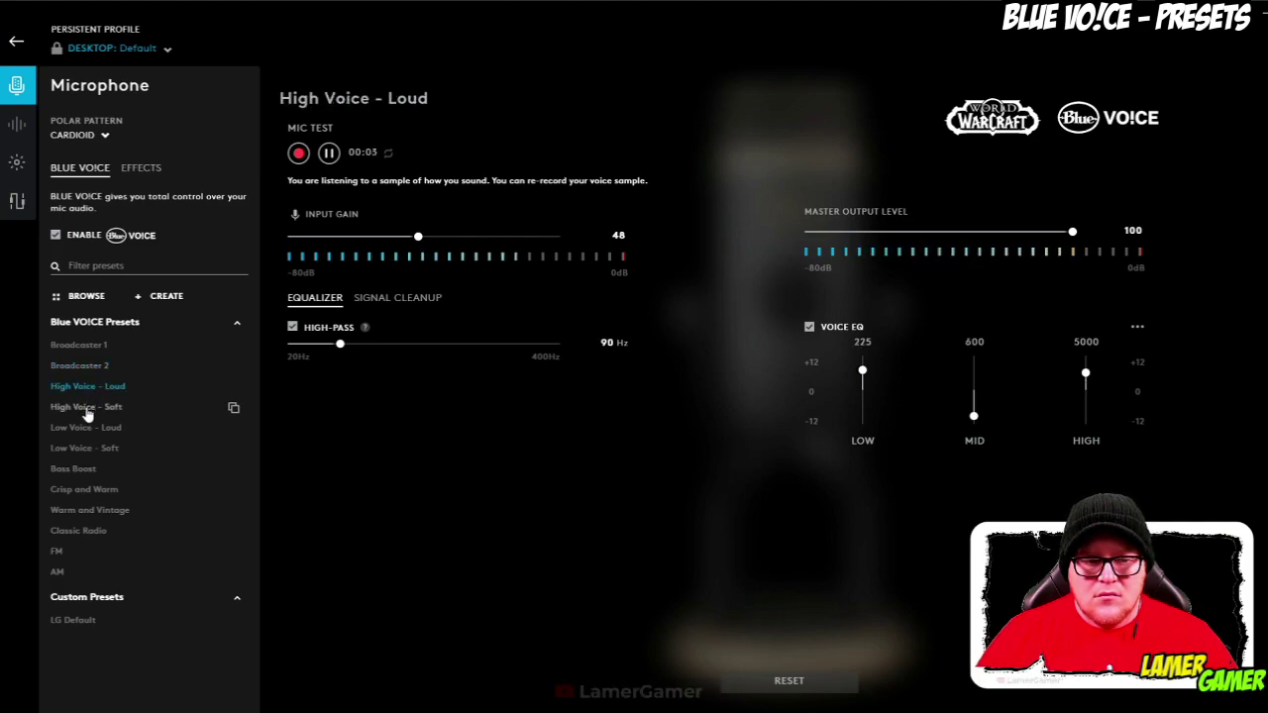
click(87, 409)
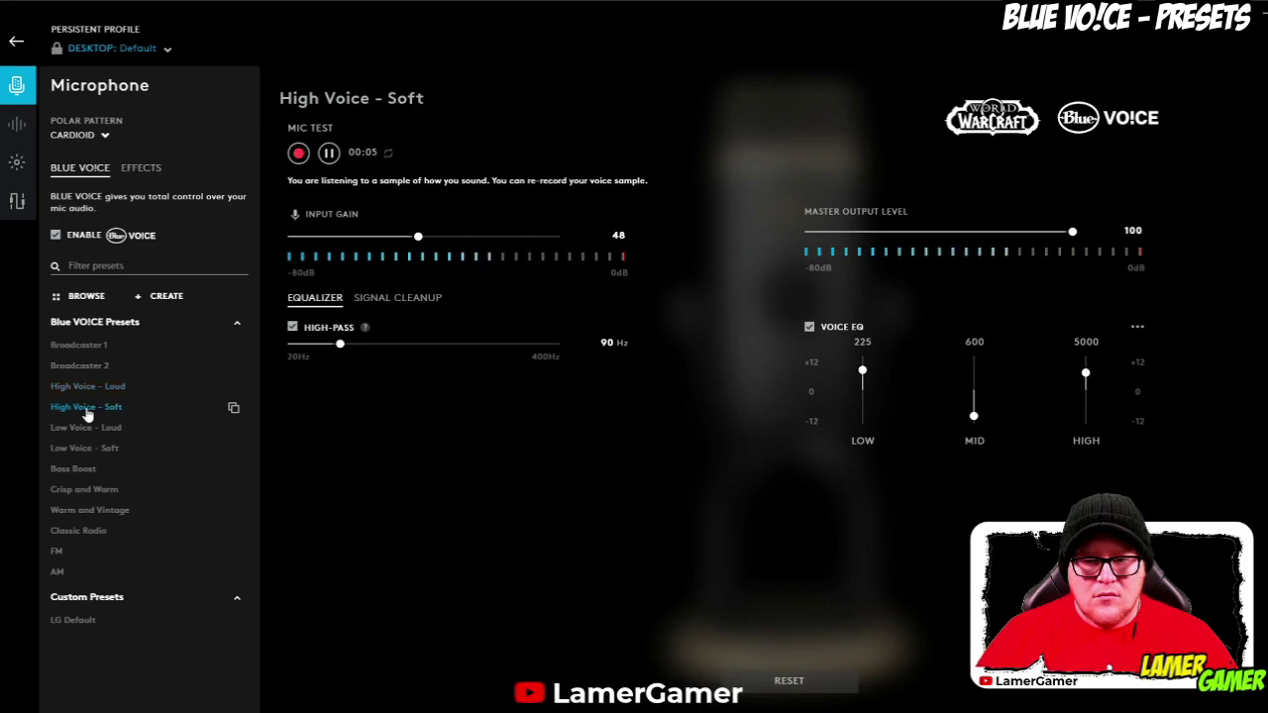
click(87, 386)
click(89, 414)
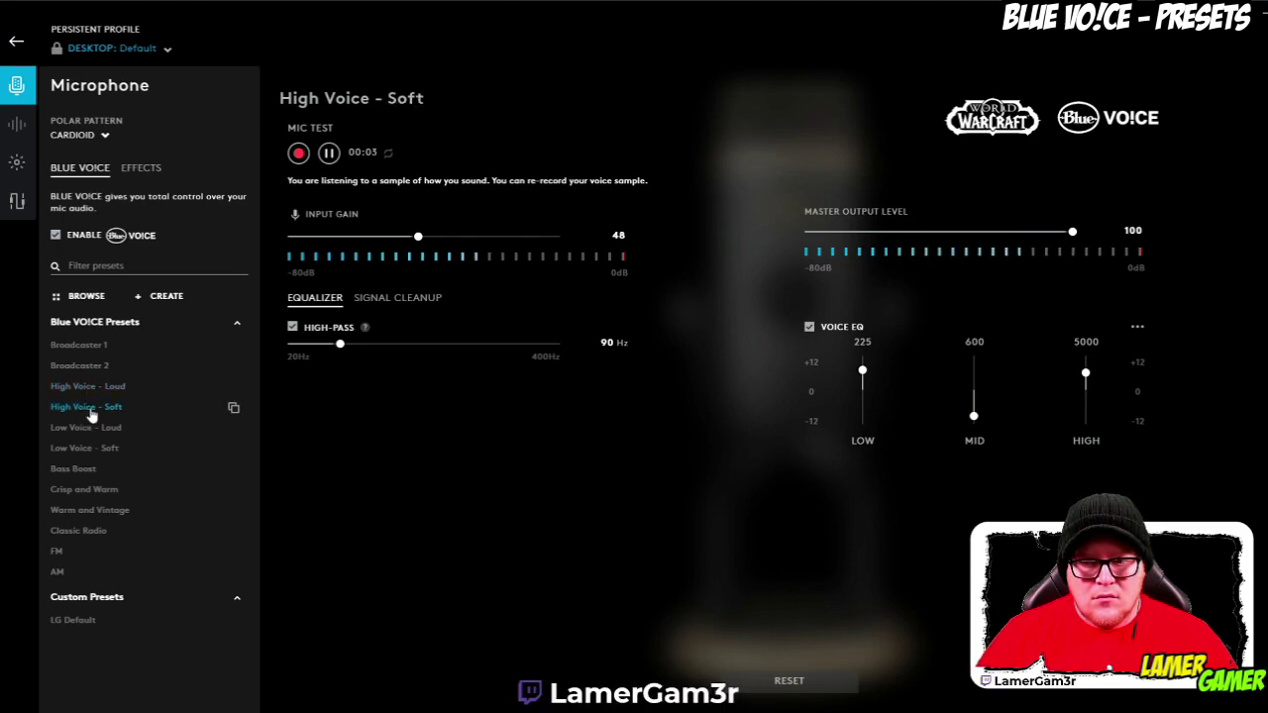
click(89, 386)
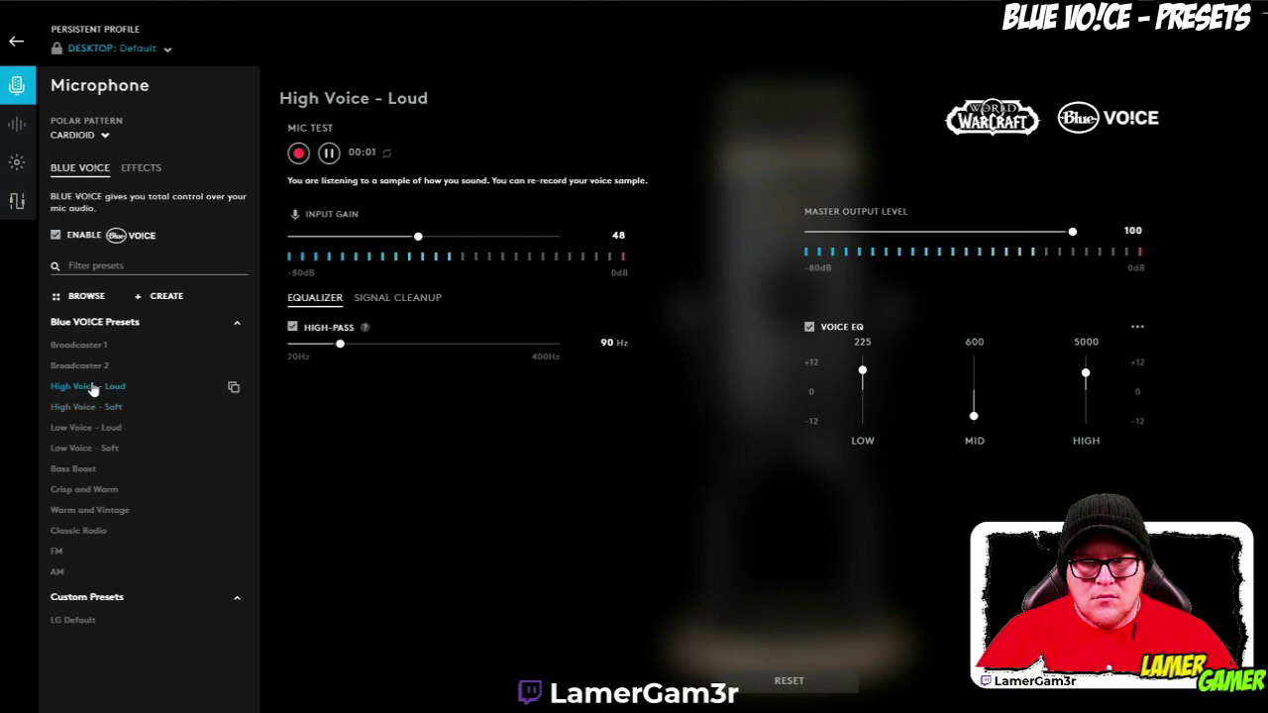
click(87, 427)
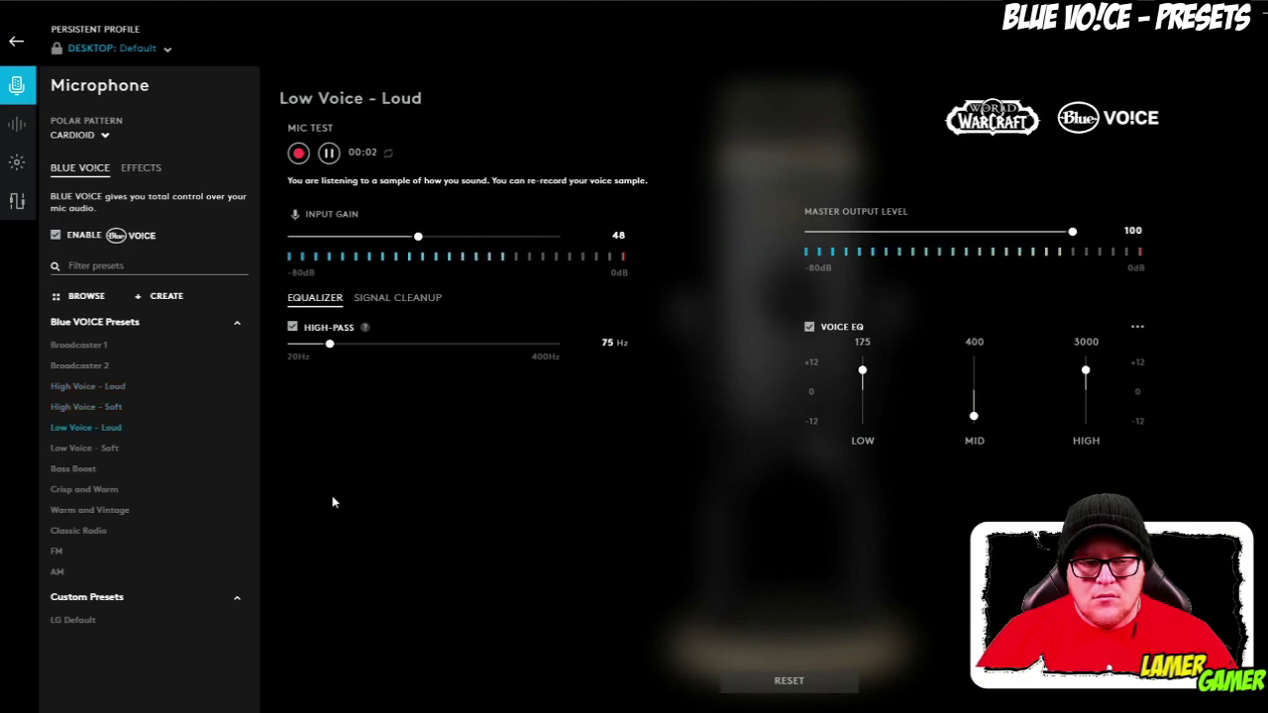
click(84, 448)
Audition the Bass Boost, Crisp and Warm, Warm and Vintage, Classic Radio, FM and AM presets, finishing on the custom LG Default preset.
click(129, 466)
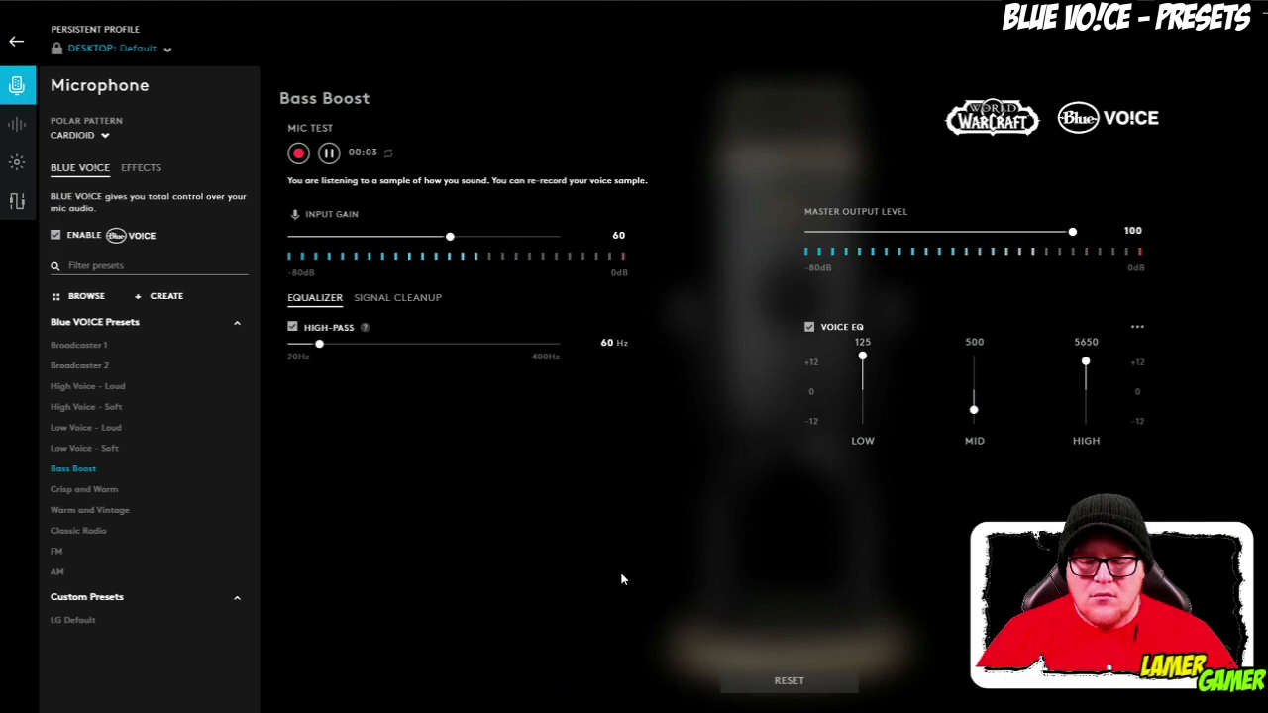
click(133, 488)
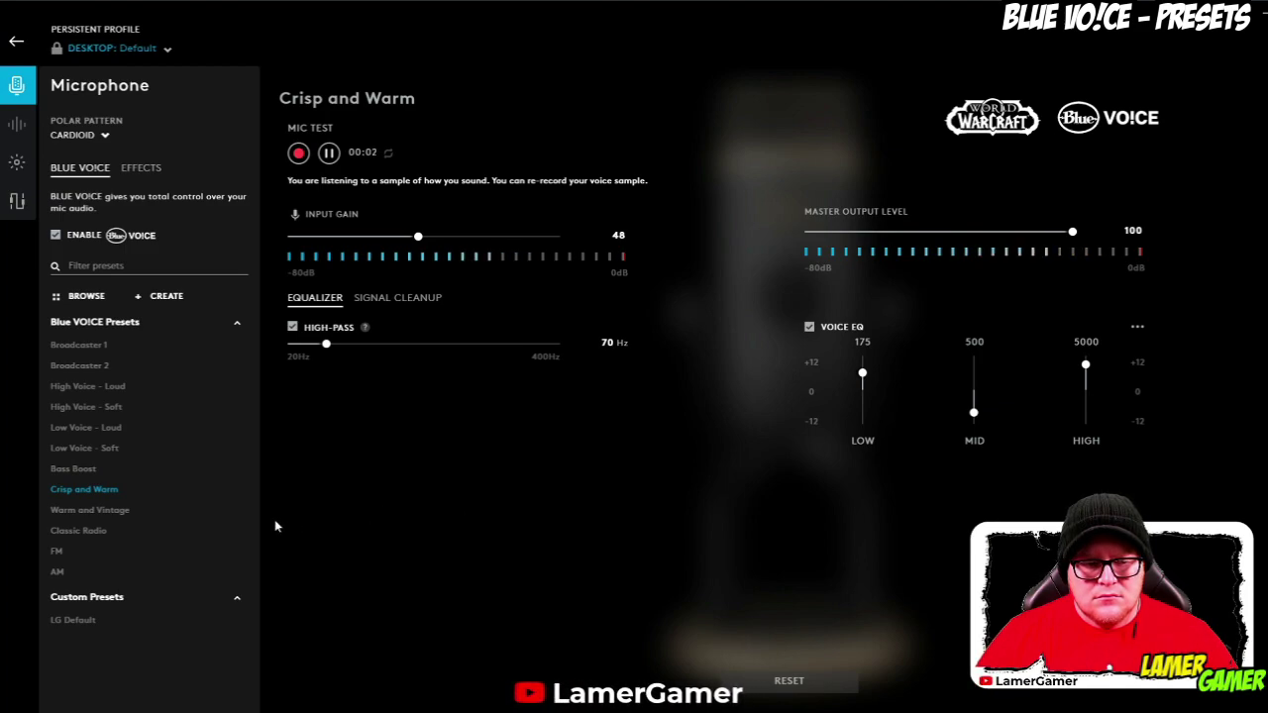
click(116, 511)
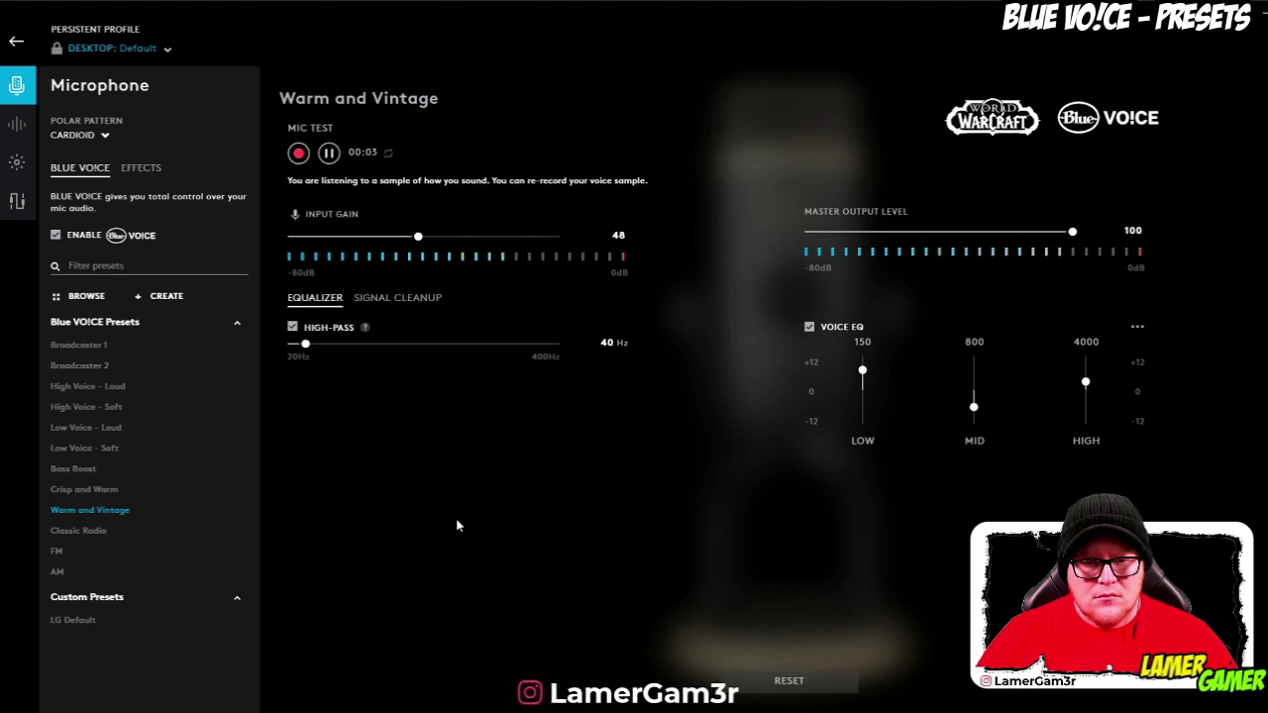
click(107, 532)
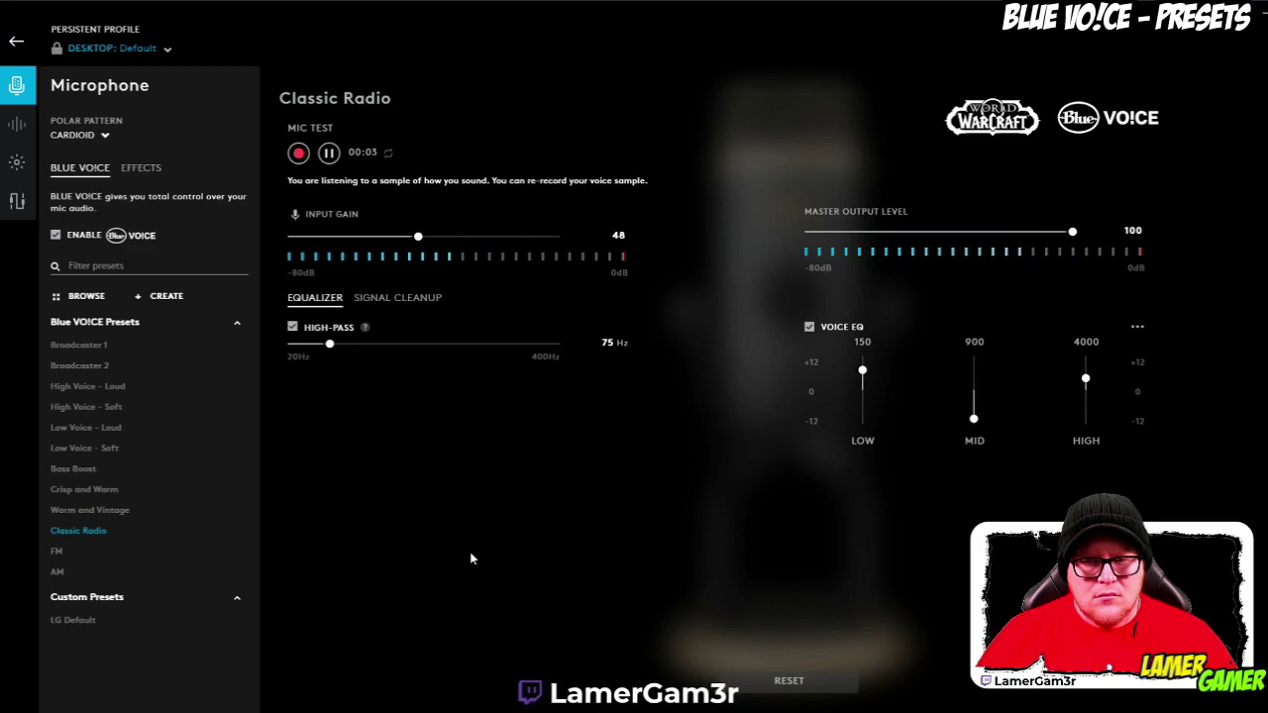
click(62, 551)
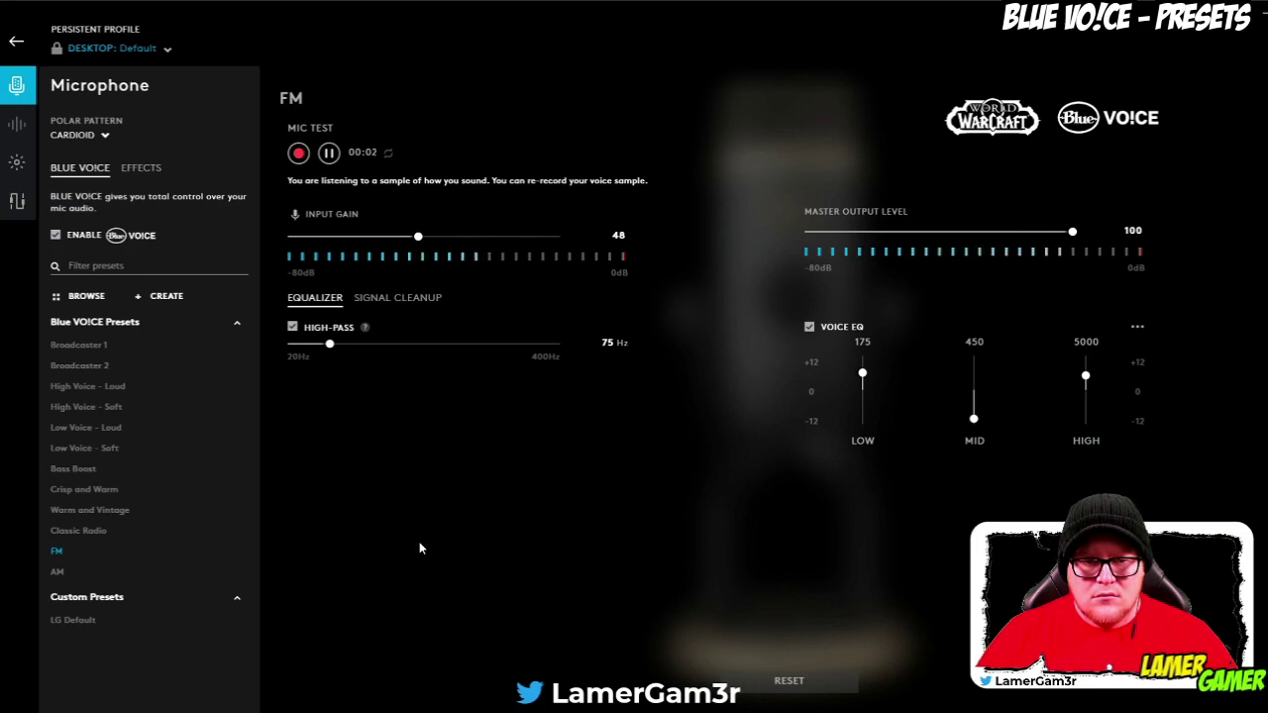
click(73, 570)
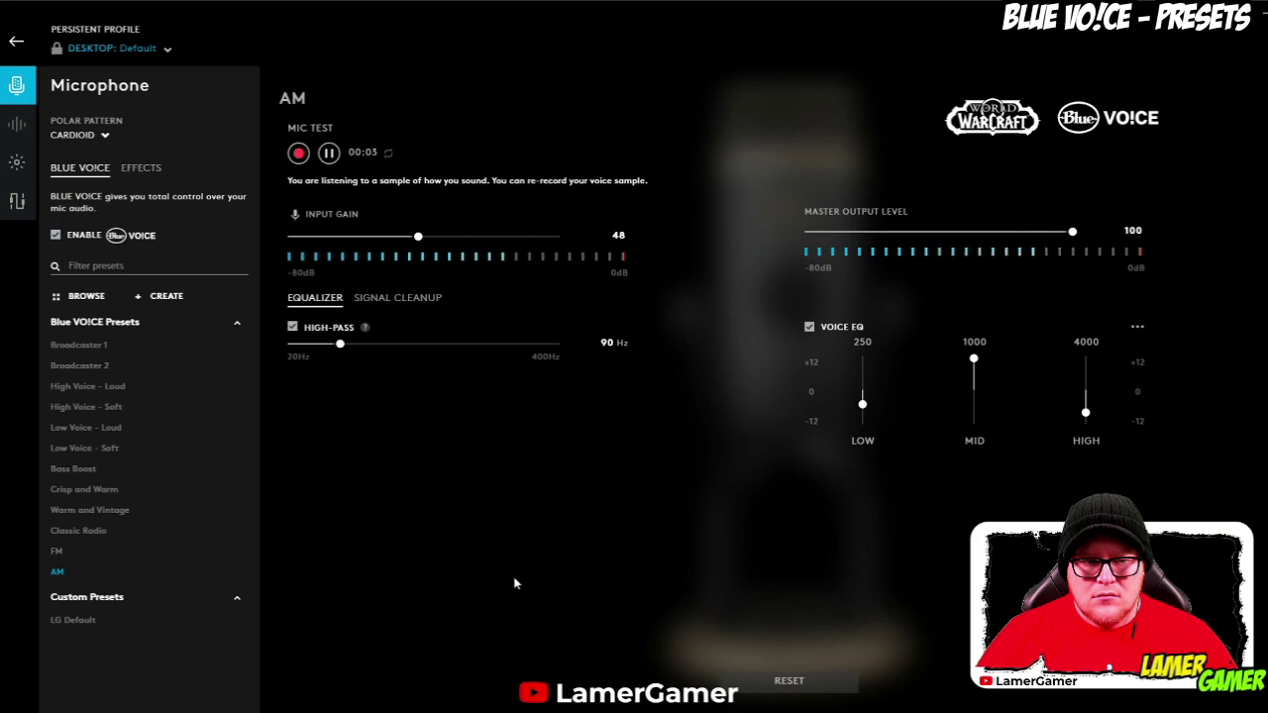
click(73, 619)
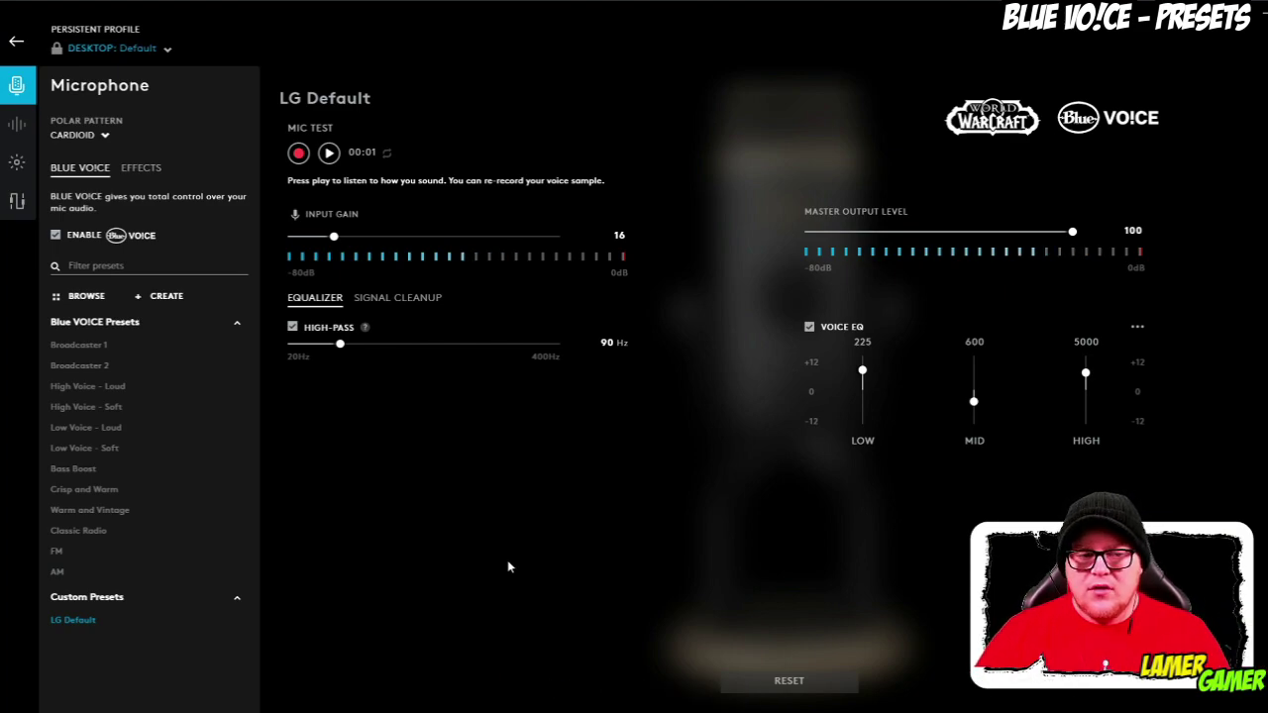
Raise the Low band of the AM preset's voice EQ and save the result as a custom preset titled AM TEST.
mouse_move(111, 632)
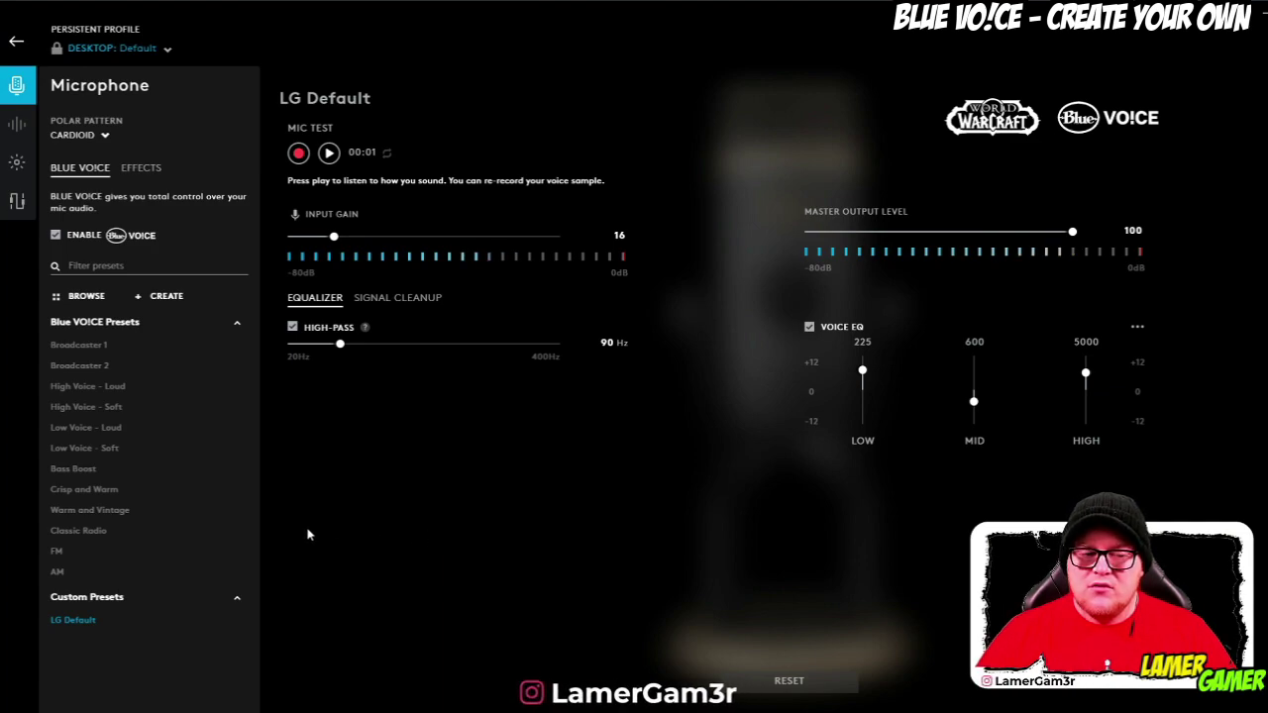
click(103, 572)
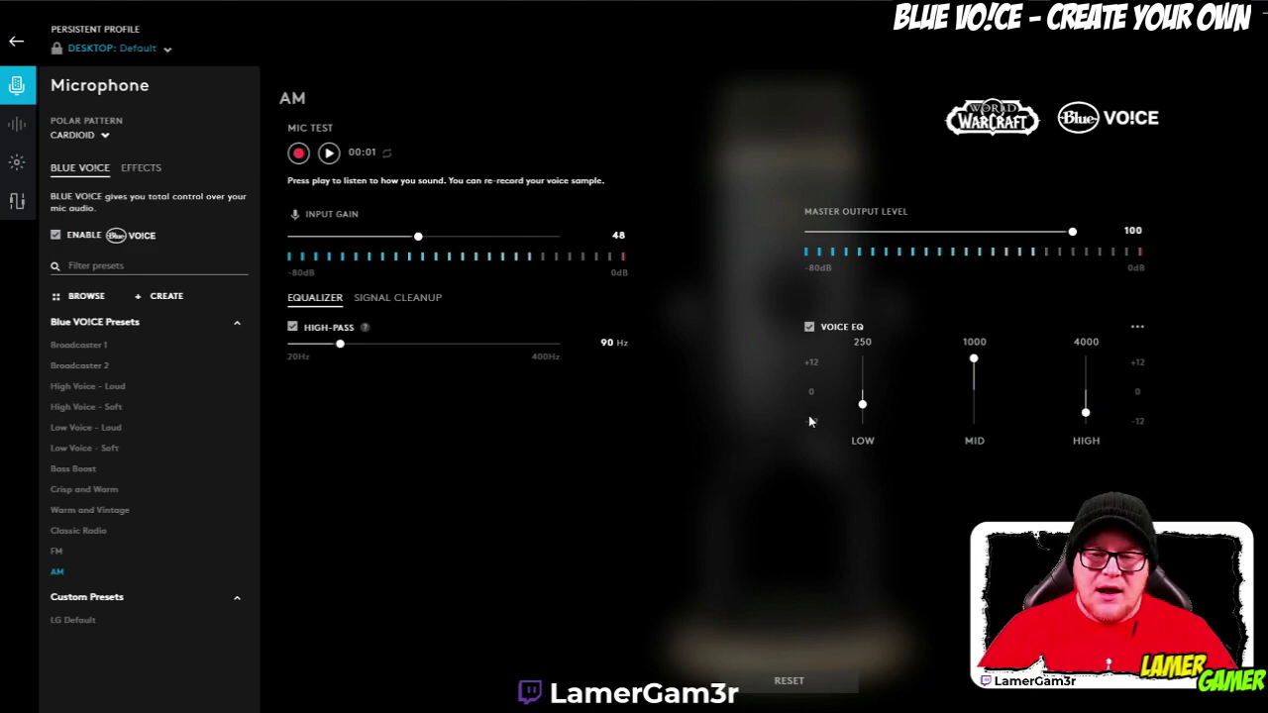
drag(861, 403, 873, 376)
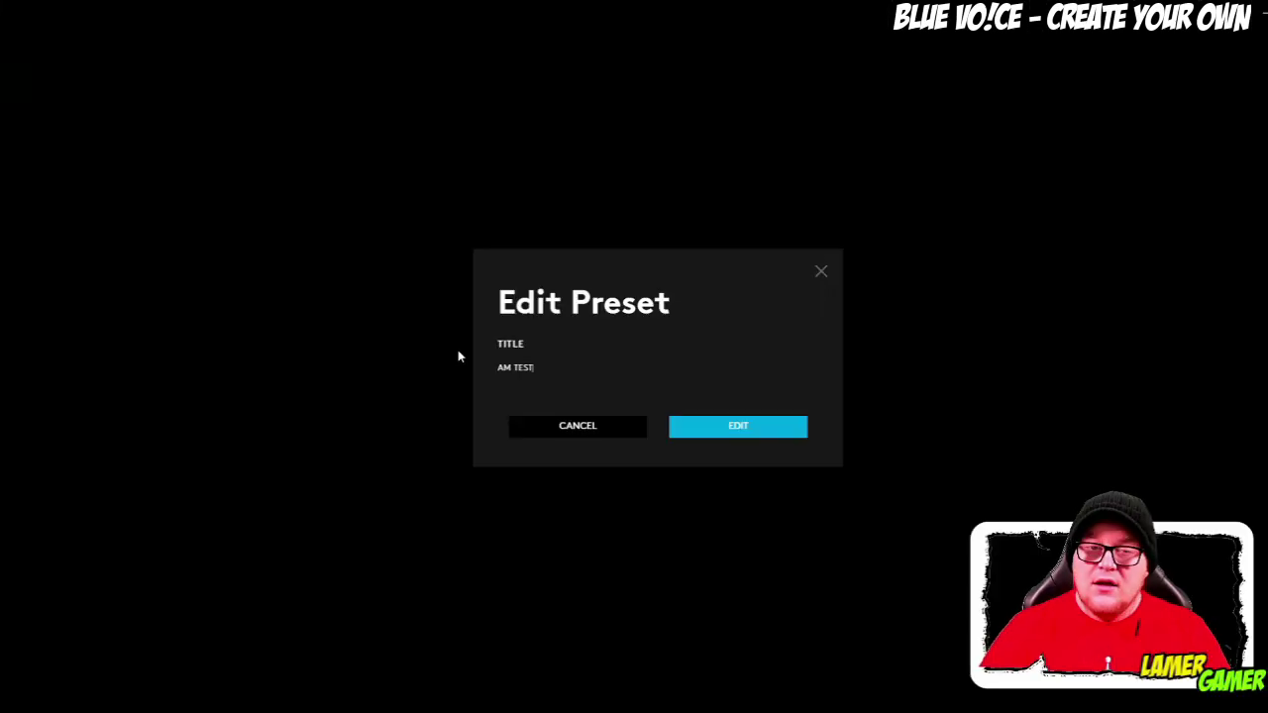
click(738, 434)
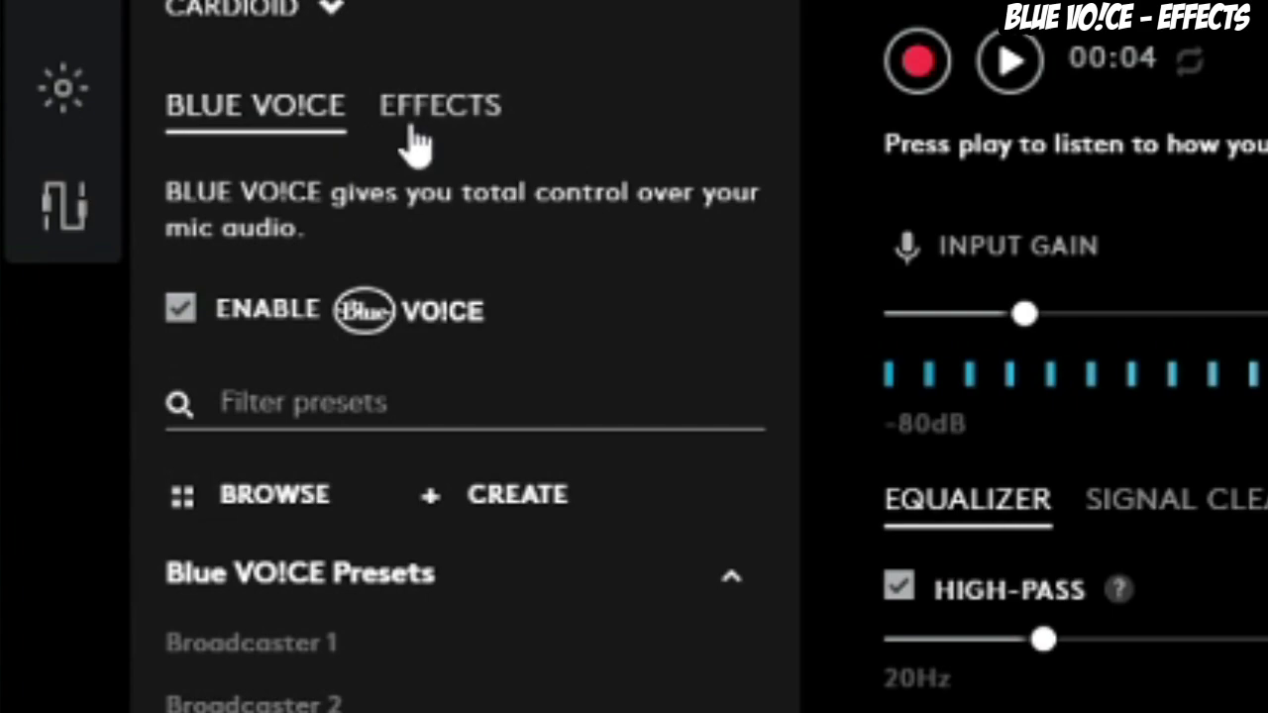
Open the Blue VO!CE effects and review their pitch and ambience settings, including the help note for the primary voice.
click(486, 128)
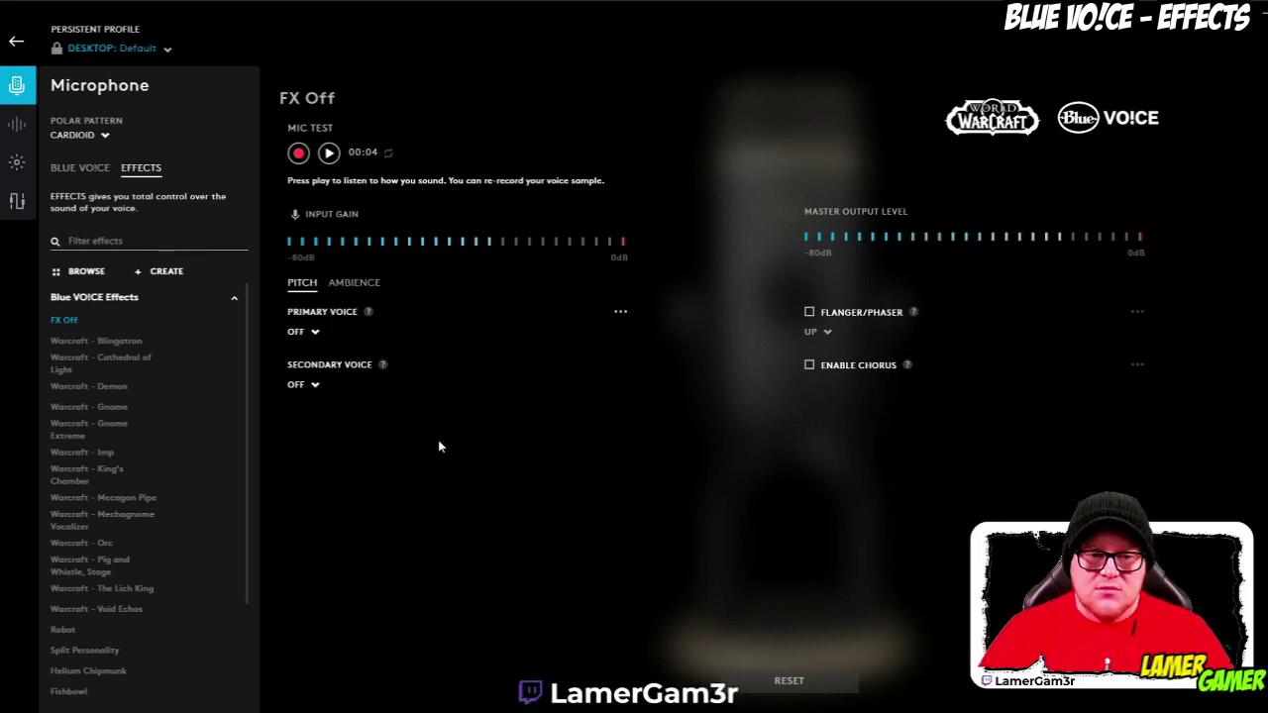
click(354, 289)
click(302, 283)
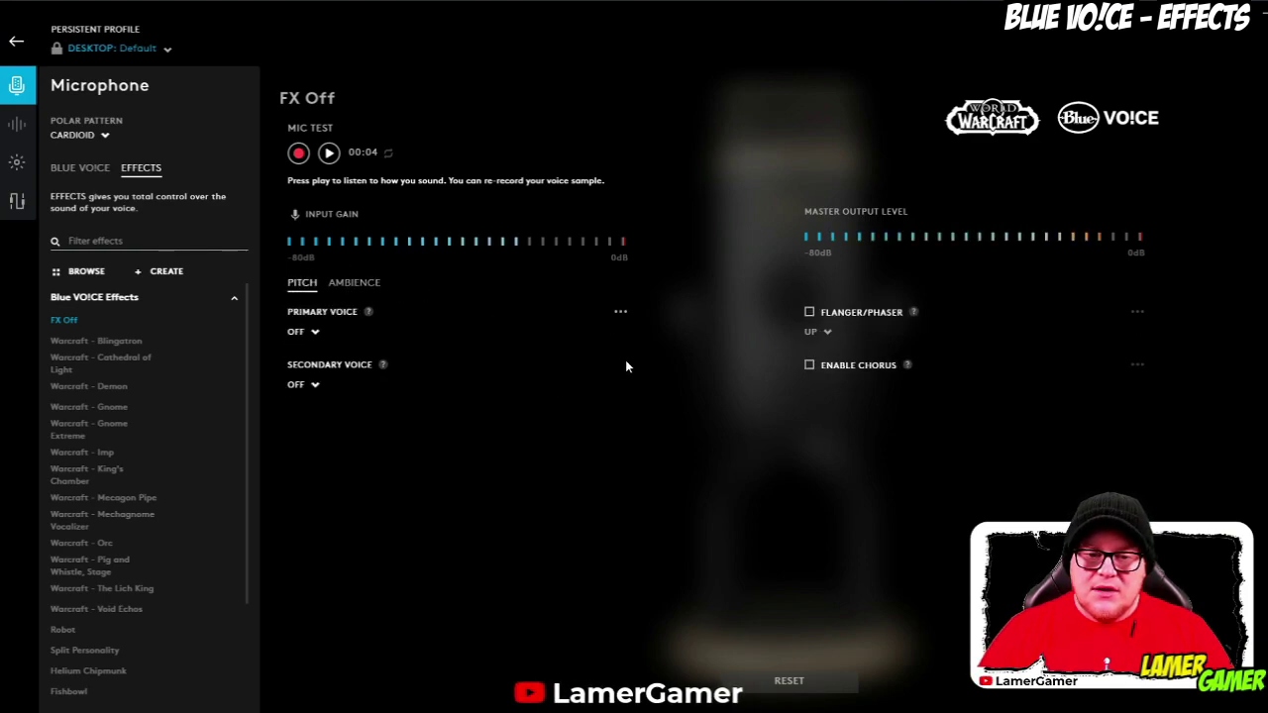
mouse_move(374, 319)
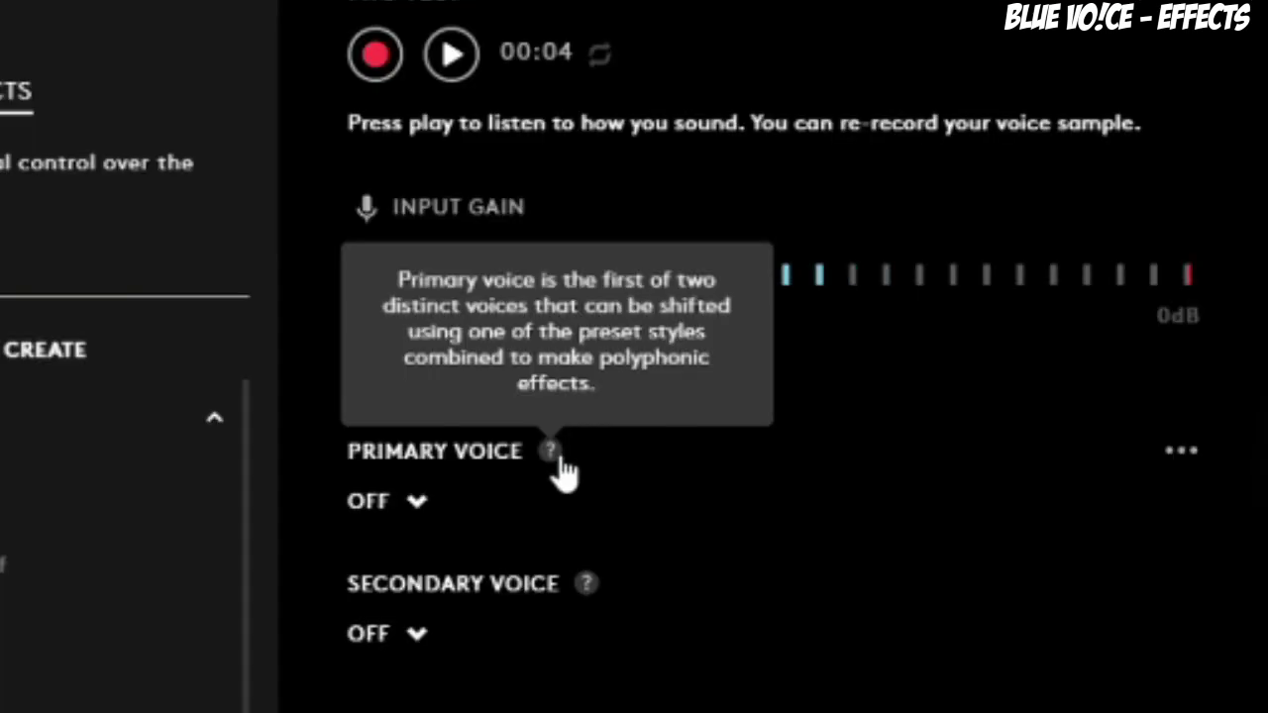
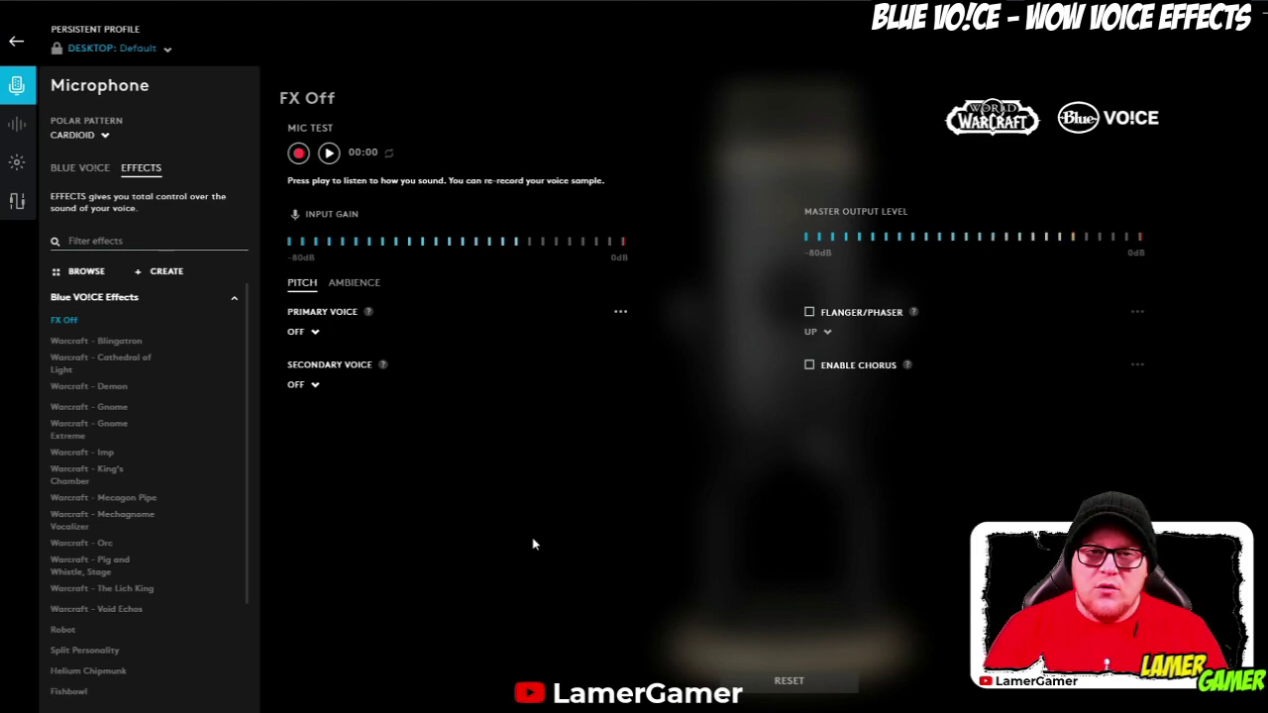
Play the mic test sample while auditioning the Warcraft effects Blingatron, Cathedral of Light, Demon, Gnome, Gnome Extreme, Imp and King's Chamber.
key(Down)
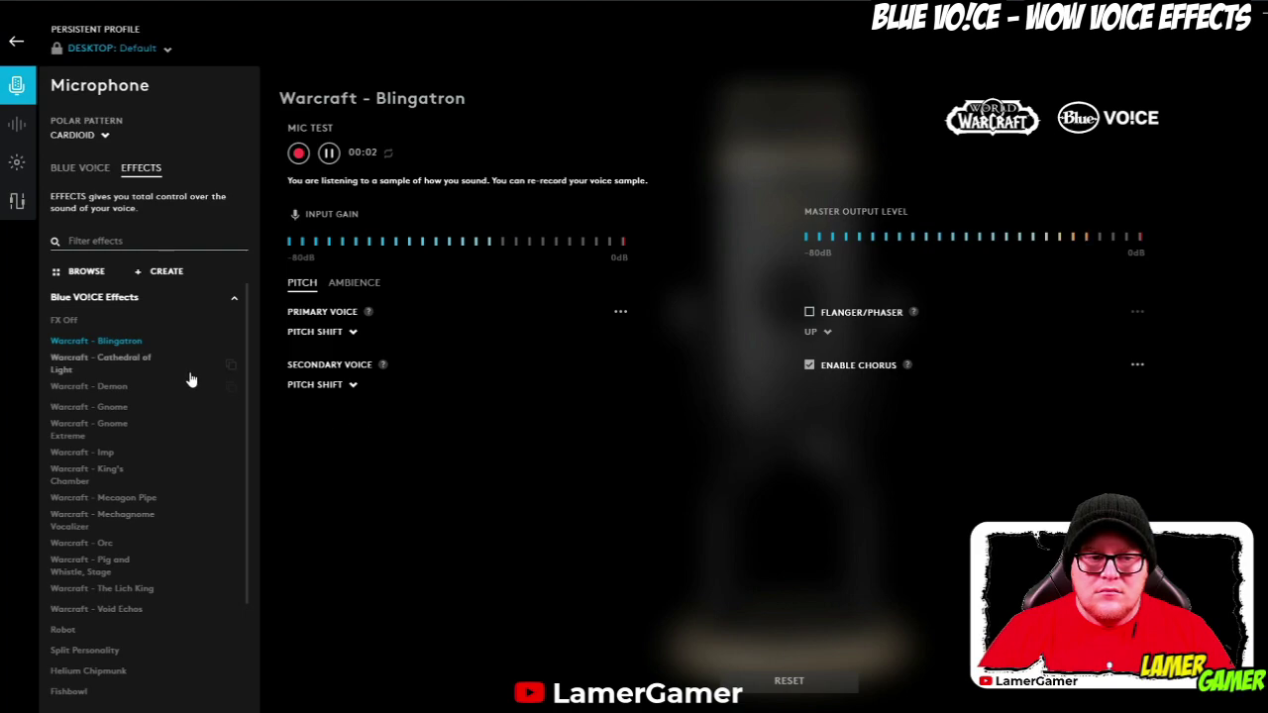
click(141, 366)
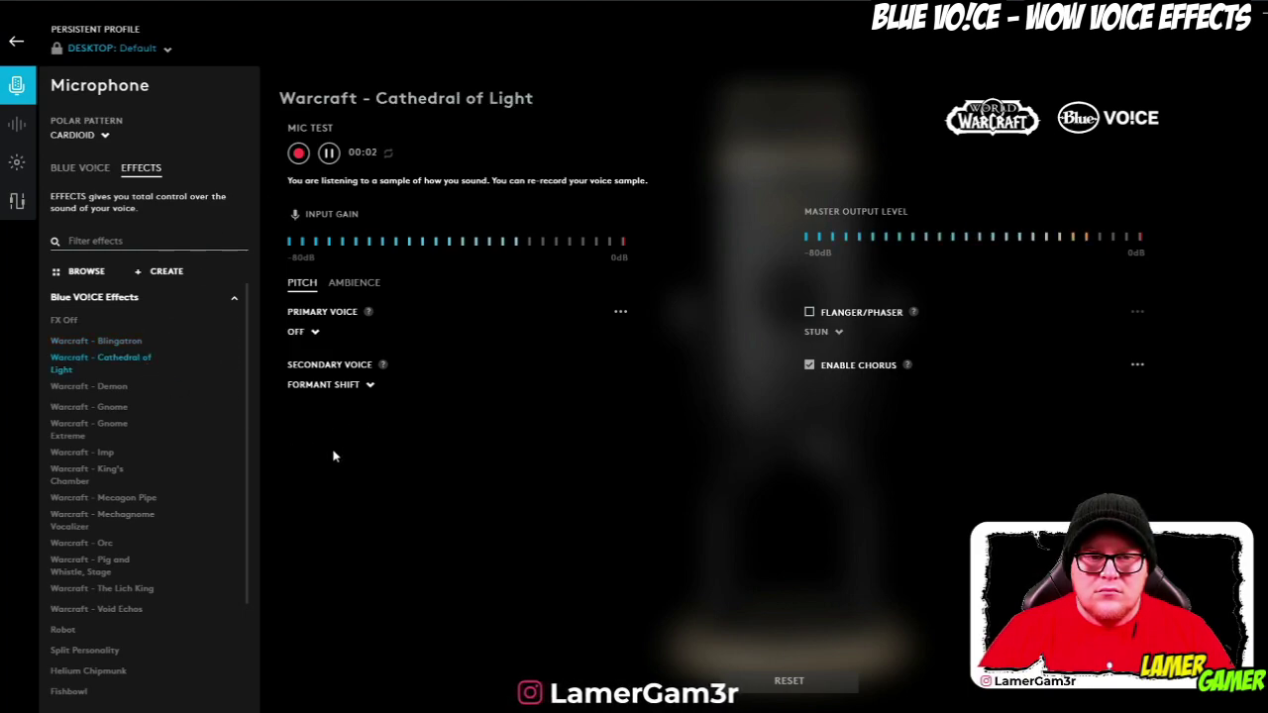
click(87, 391)
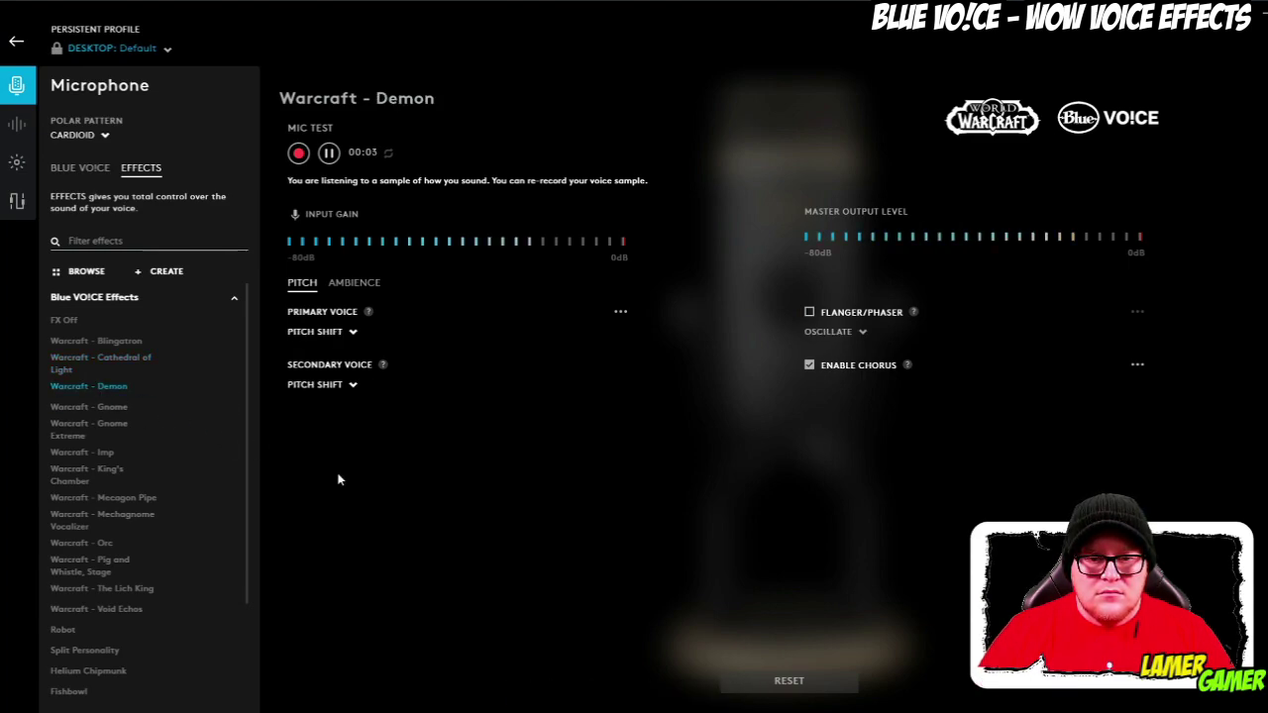
click(118, 407)
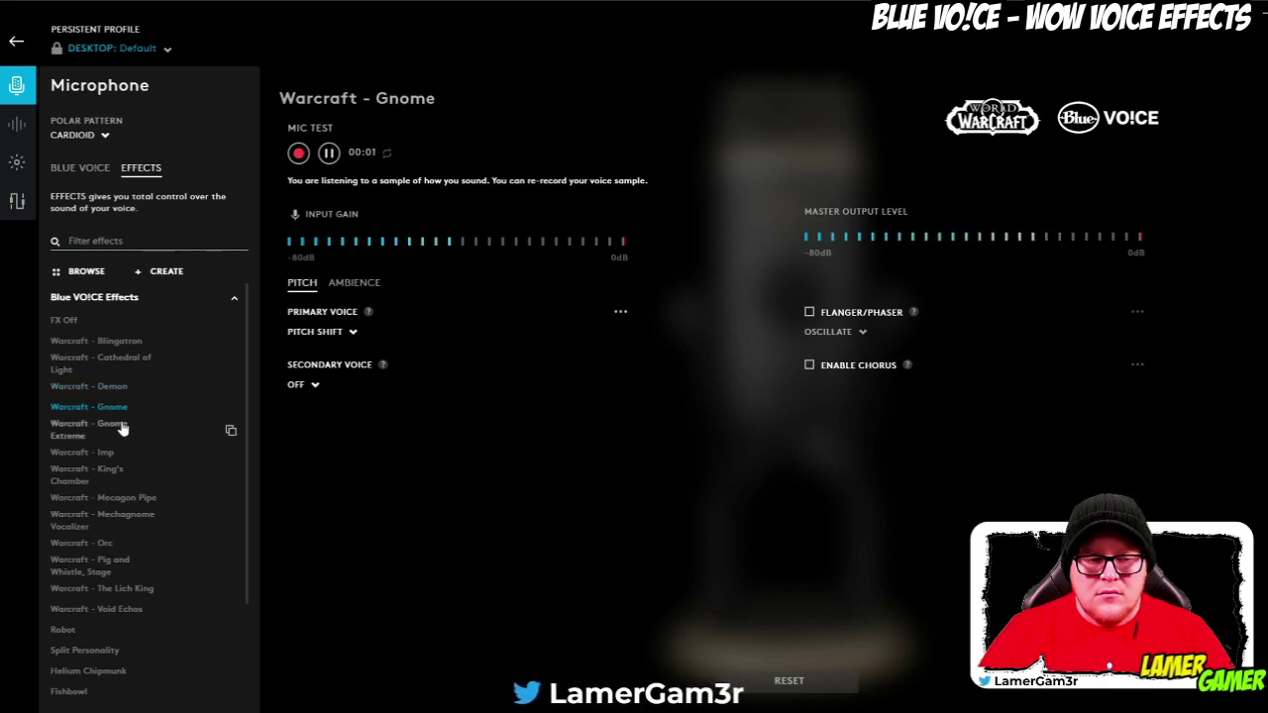
click(198, 429)
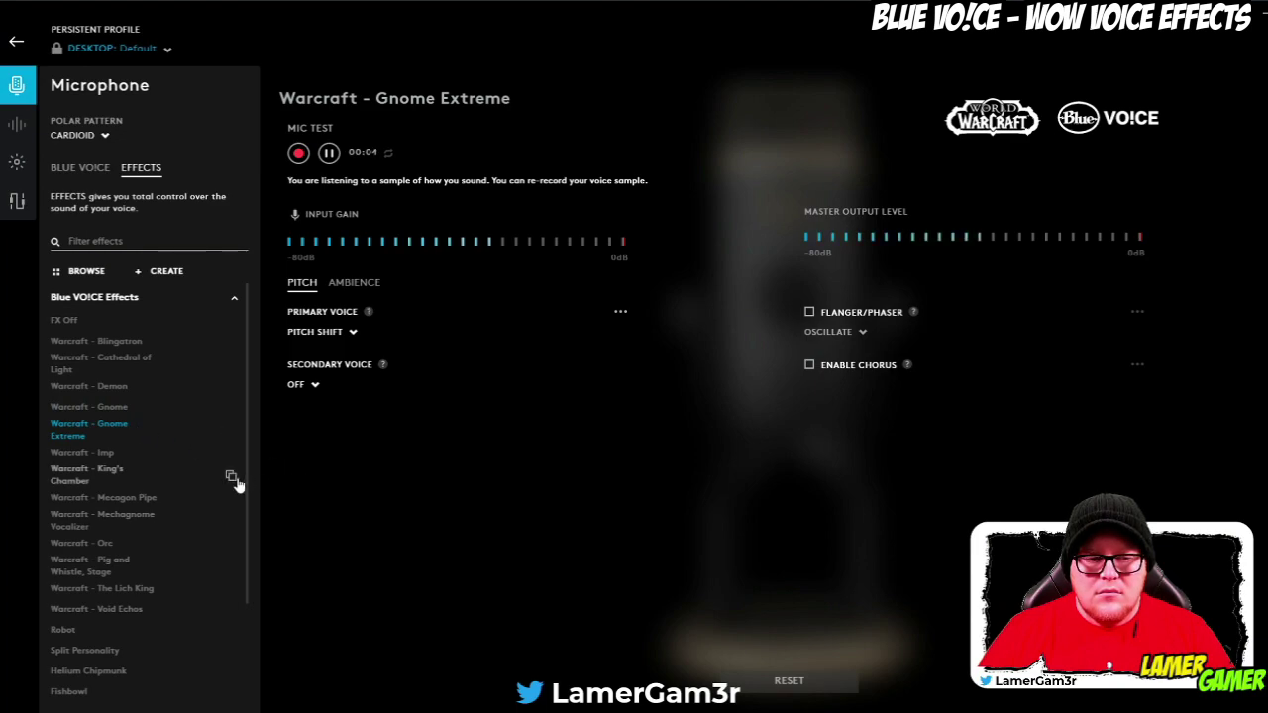
click(79, 453)
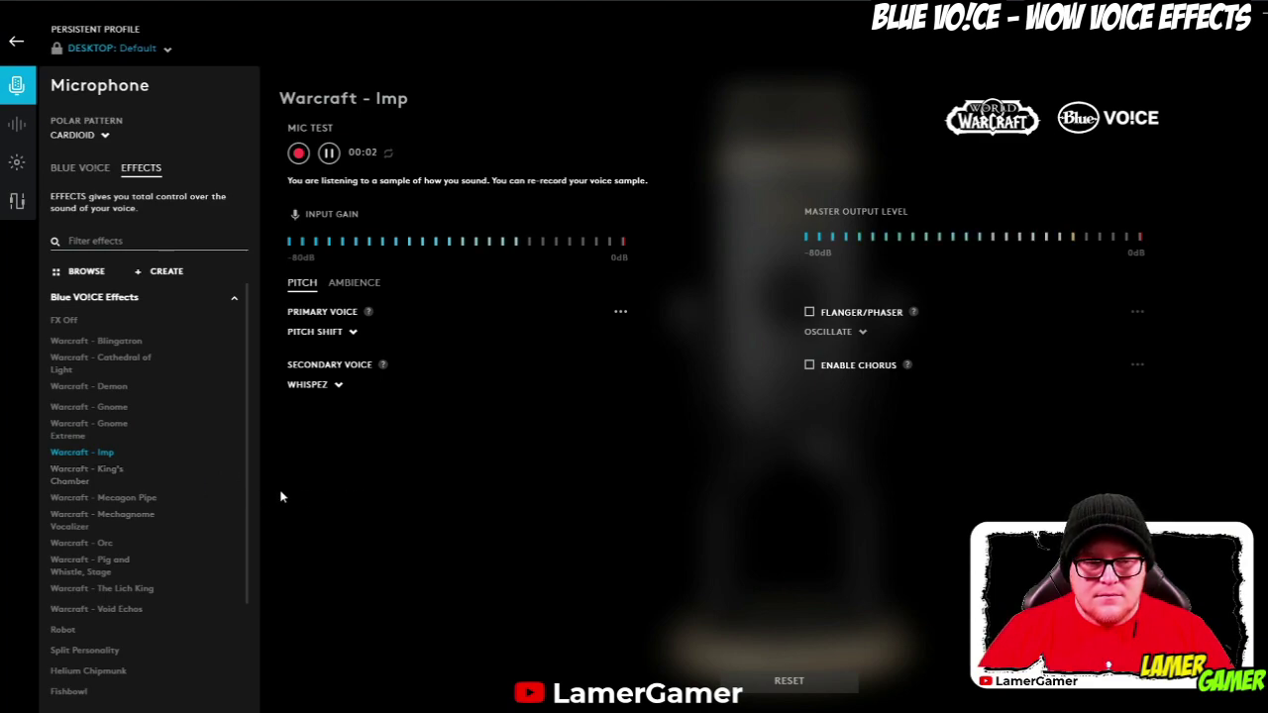
click(102, 476)
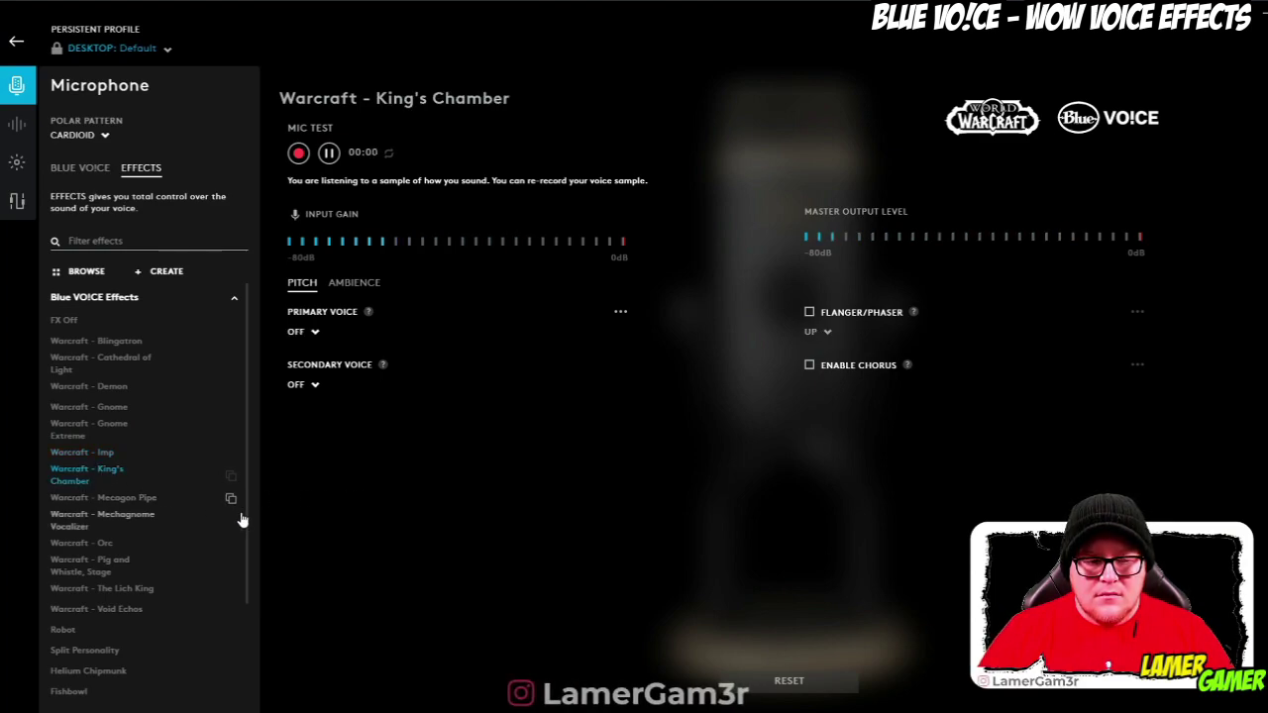
Audition the Warcraft effects Mecagon Pipe, Mechagnome Vocalizer, Orc, Pig and Whistle, The Lich King and Void Echos, and stop the playback.
scroll(190, 529, down, 1)
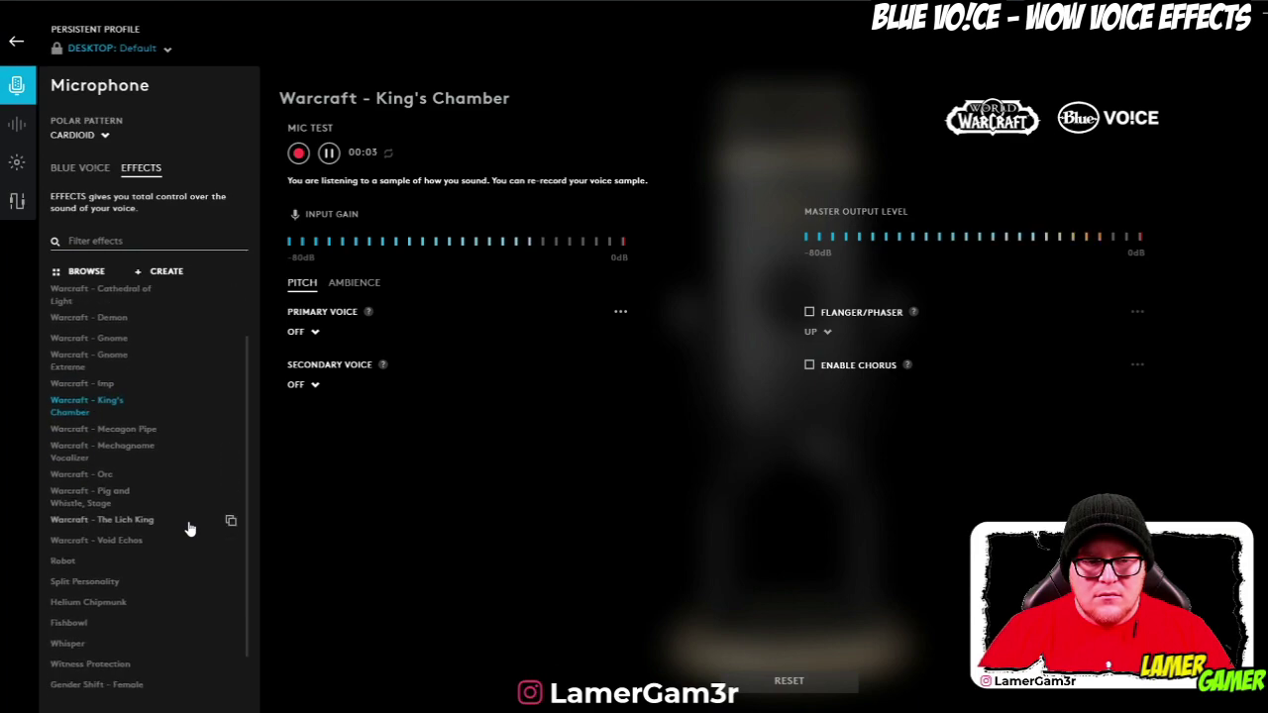
click(131, 433)
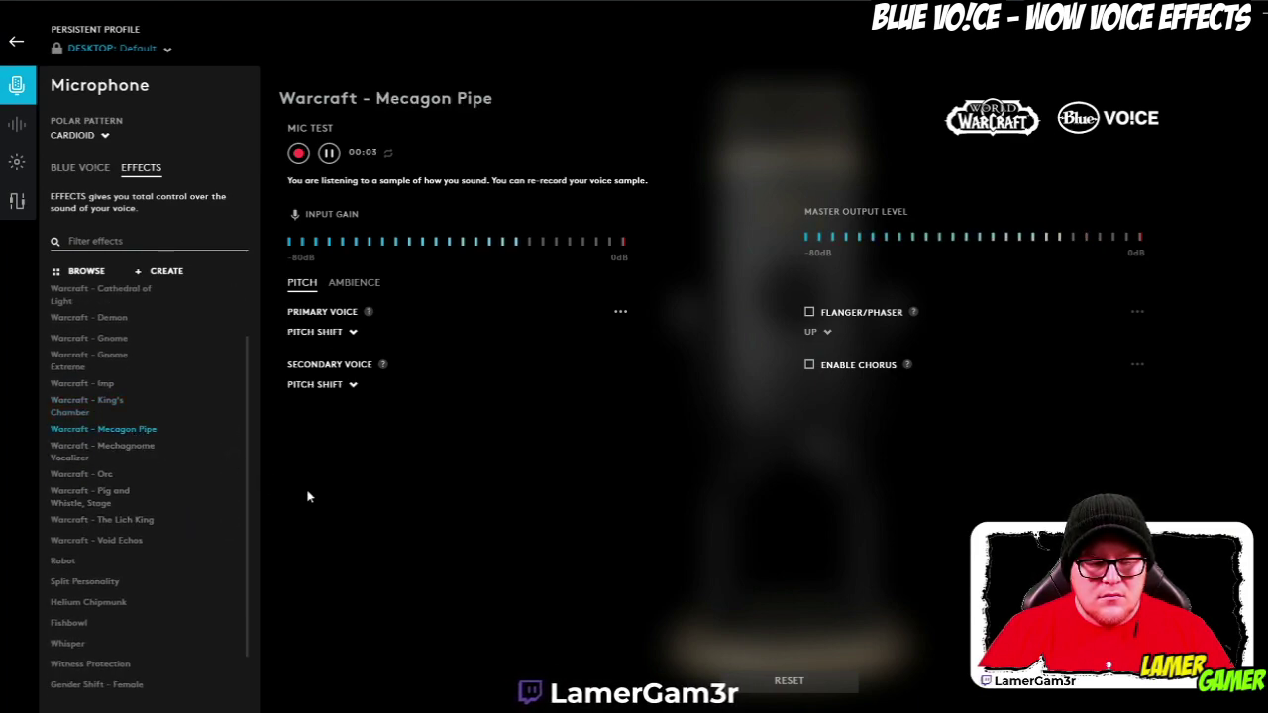
click(126, 454)
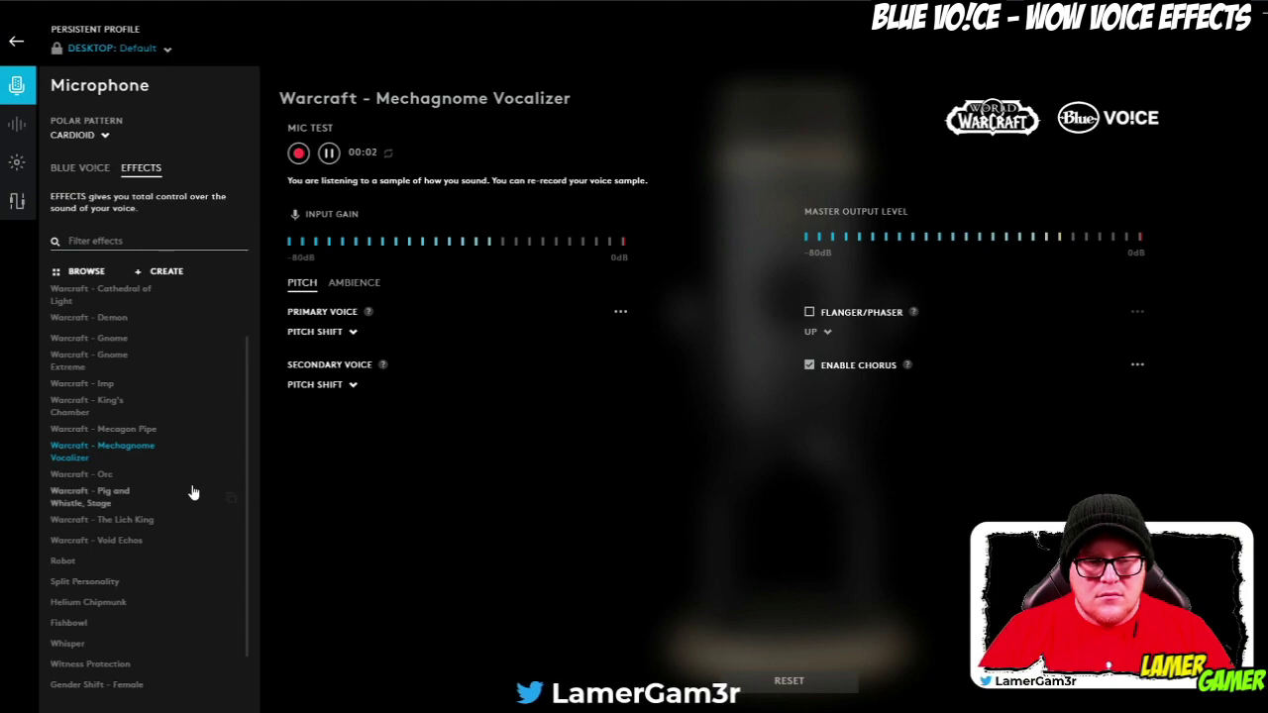
click(100, 478)
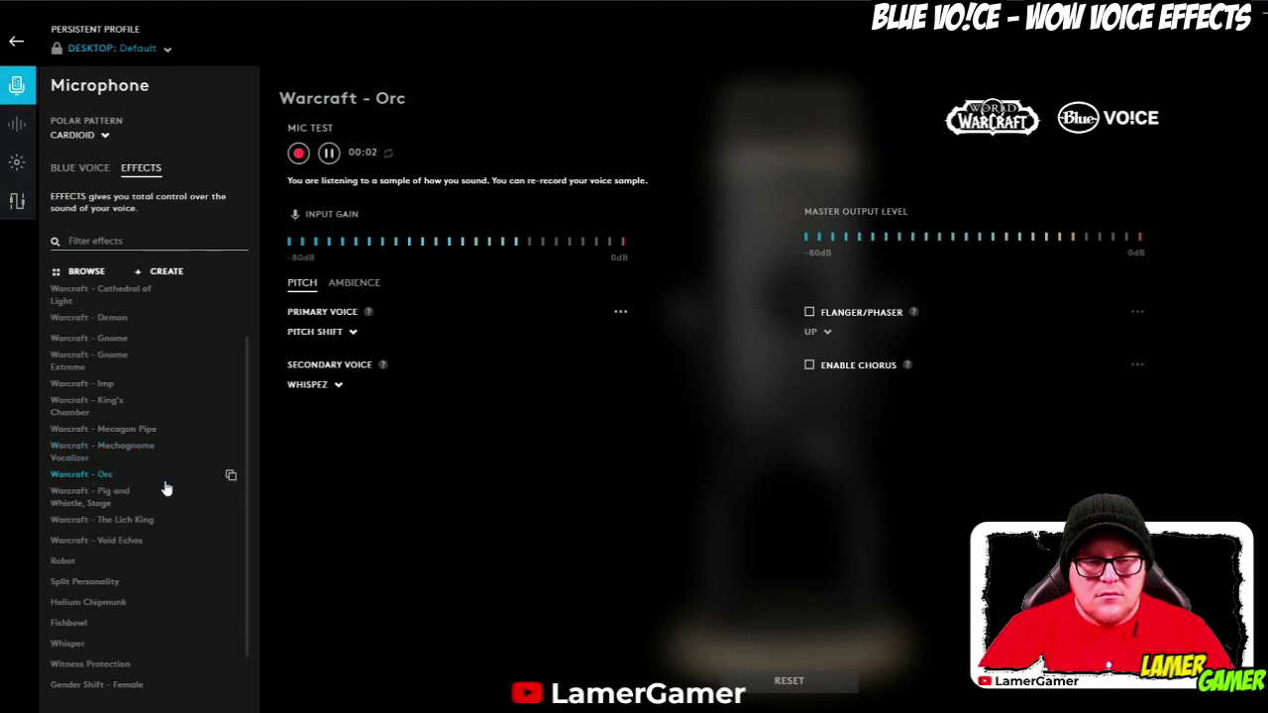
click(100, 497)
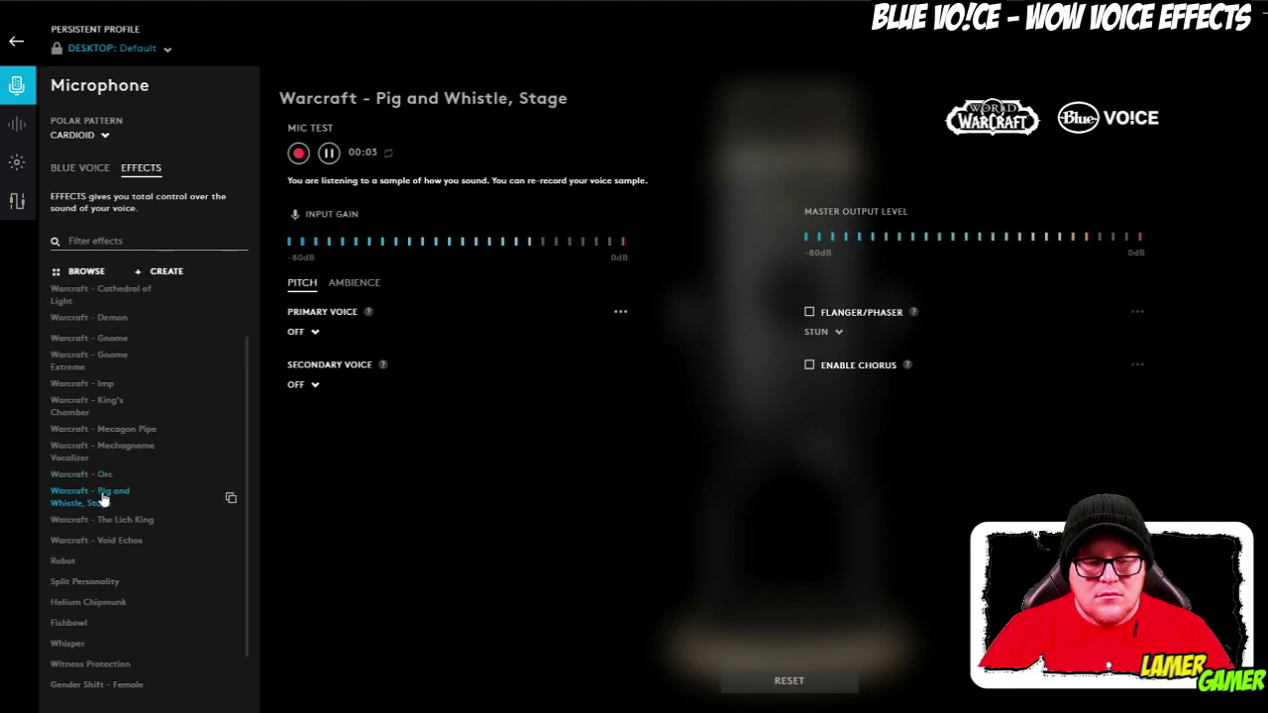
scroll(103, 495, down, 1)
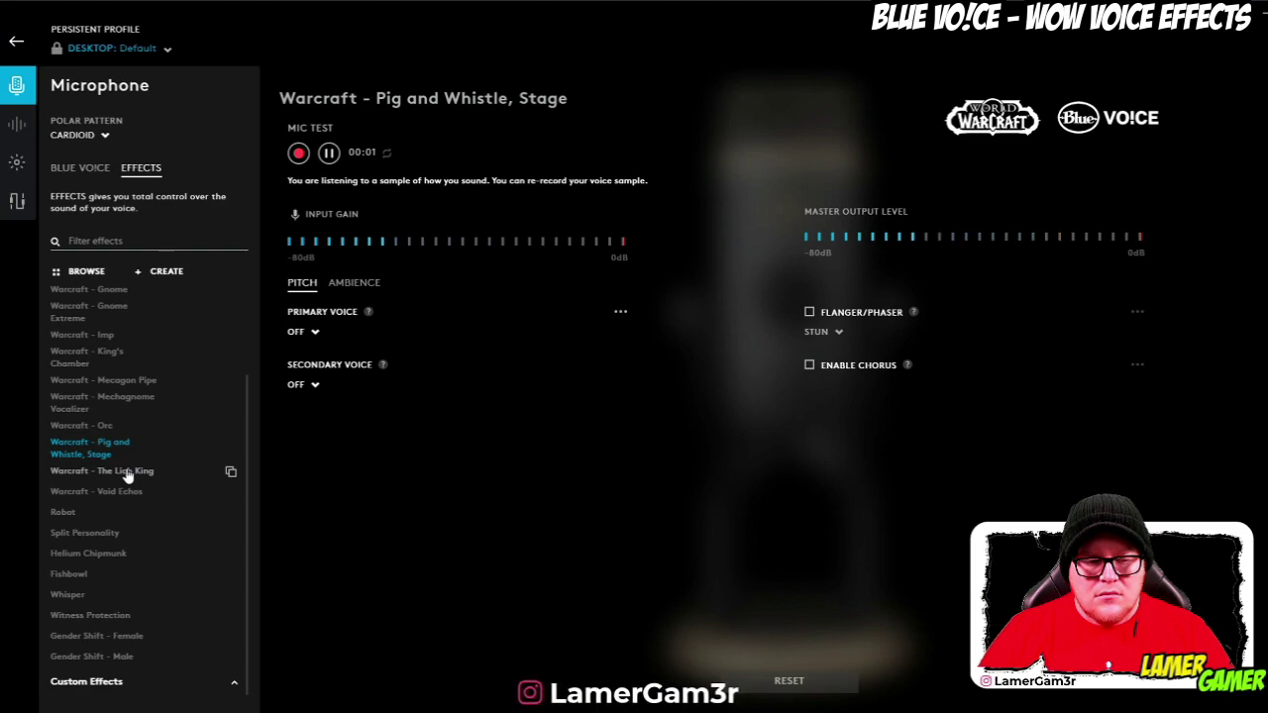
click(127, 472)
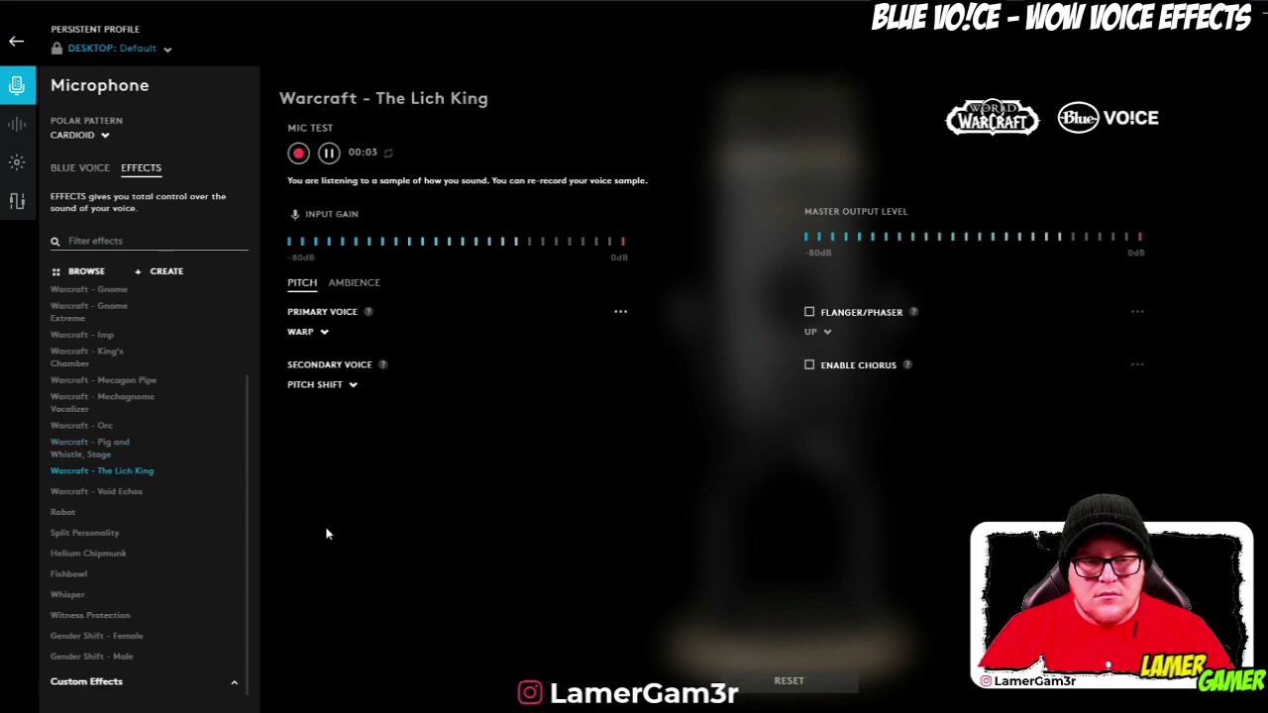
click(108, 493)
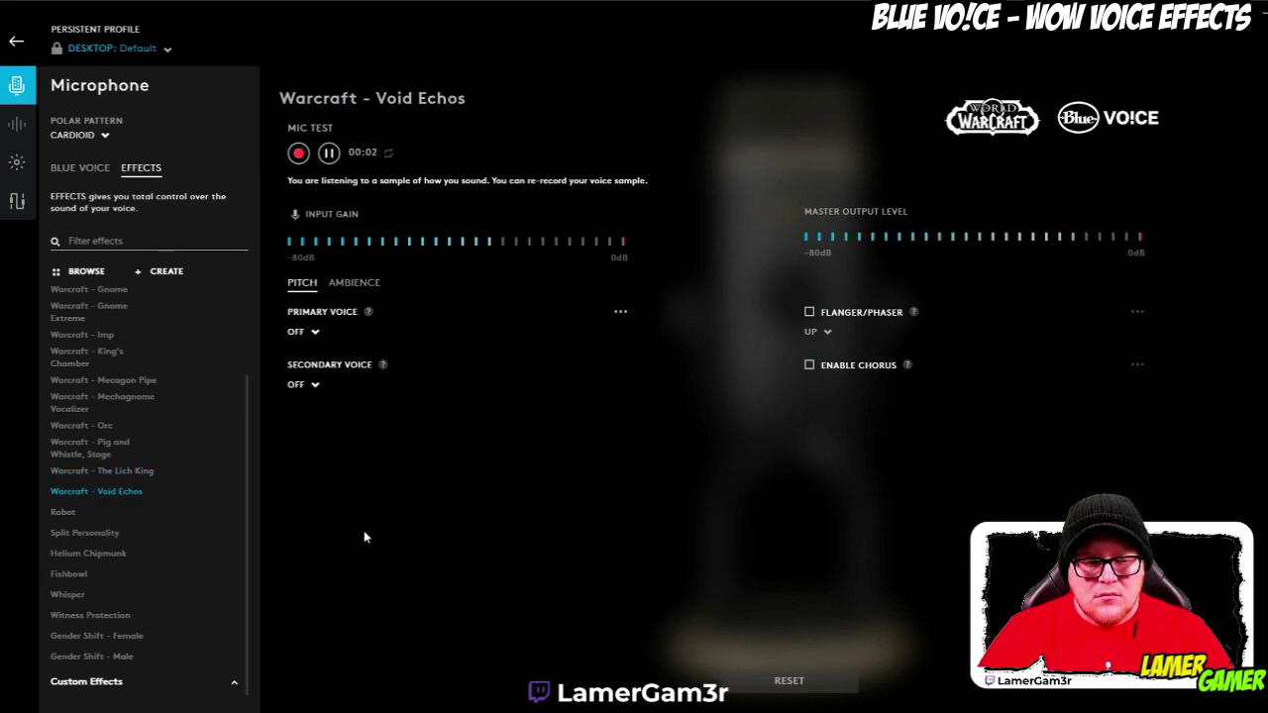
click(329, 155)
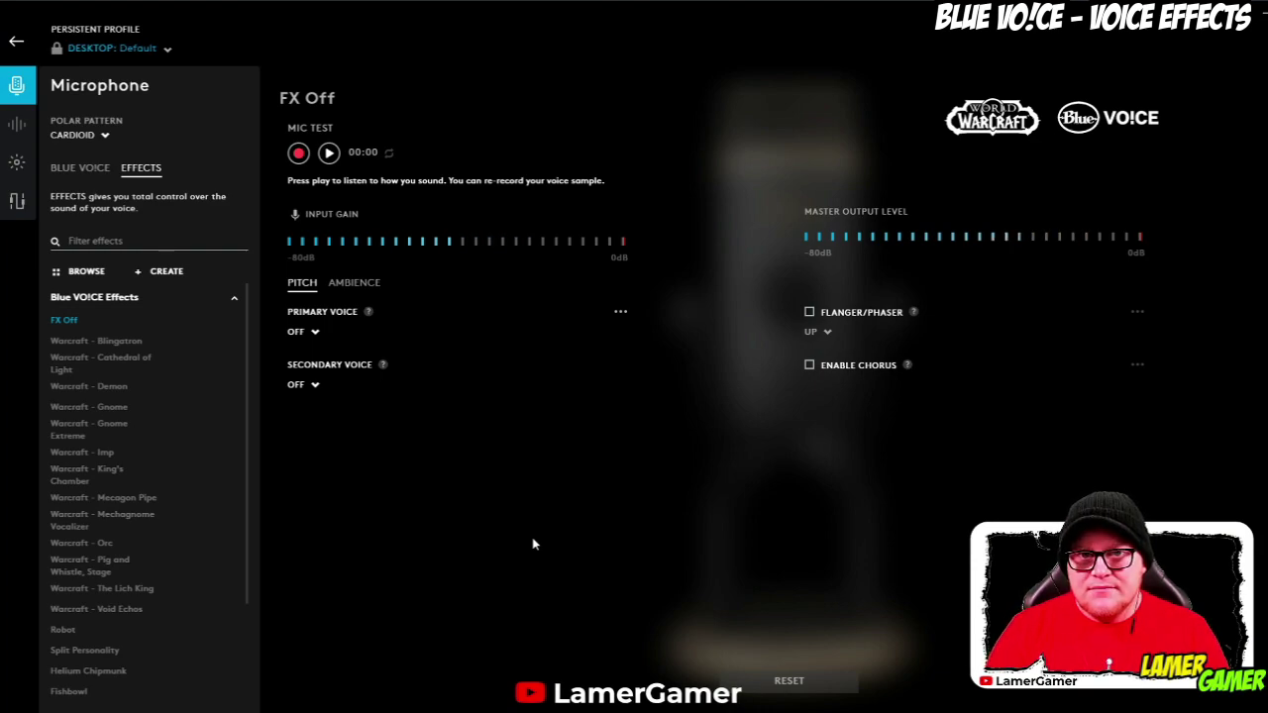
Play the mic test sample while auditioning the general voice effects Robot, Split Personality, Helium Chipmunk and Fishbowl.
scroll(61, 520, down, 3)
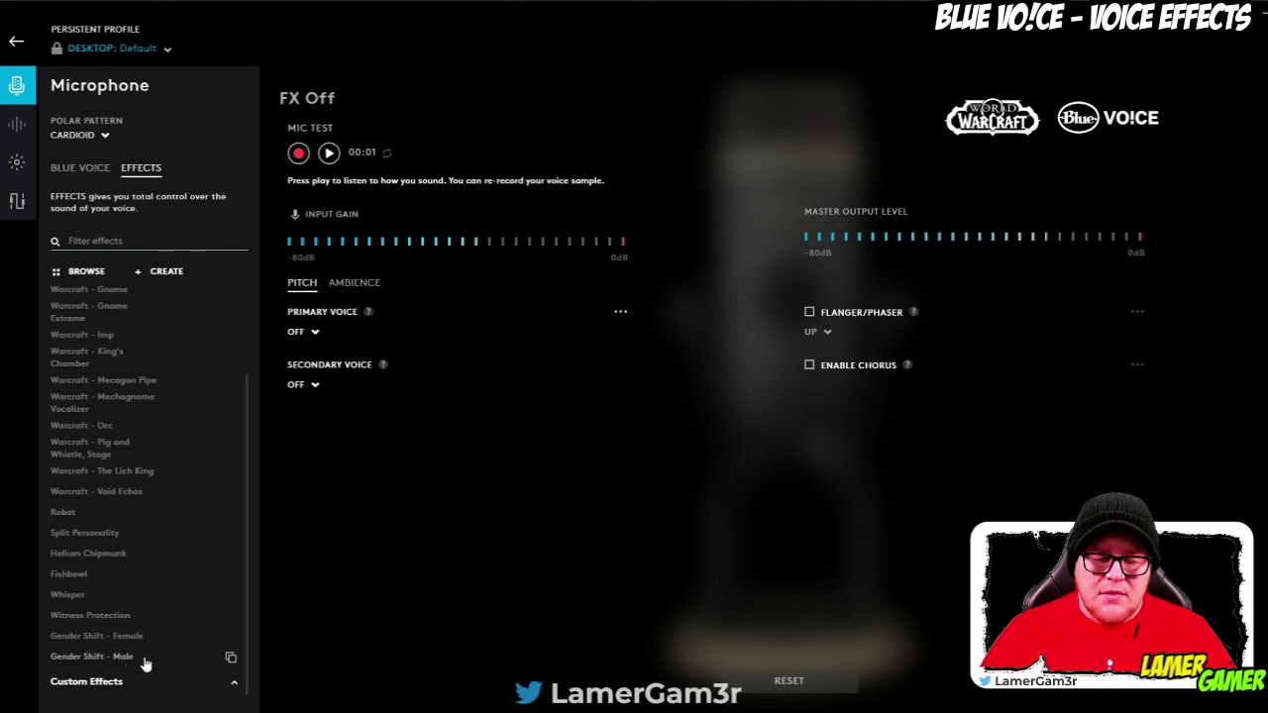
click(149, 513)
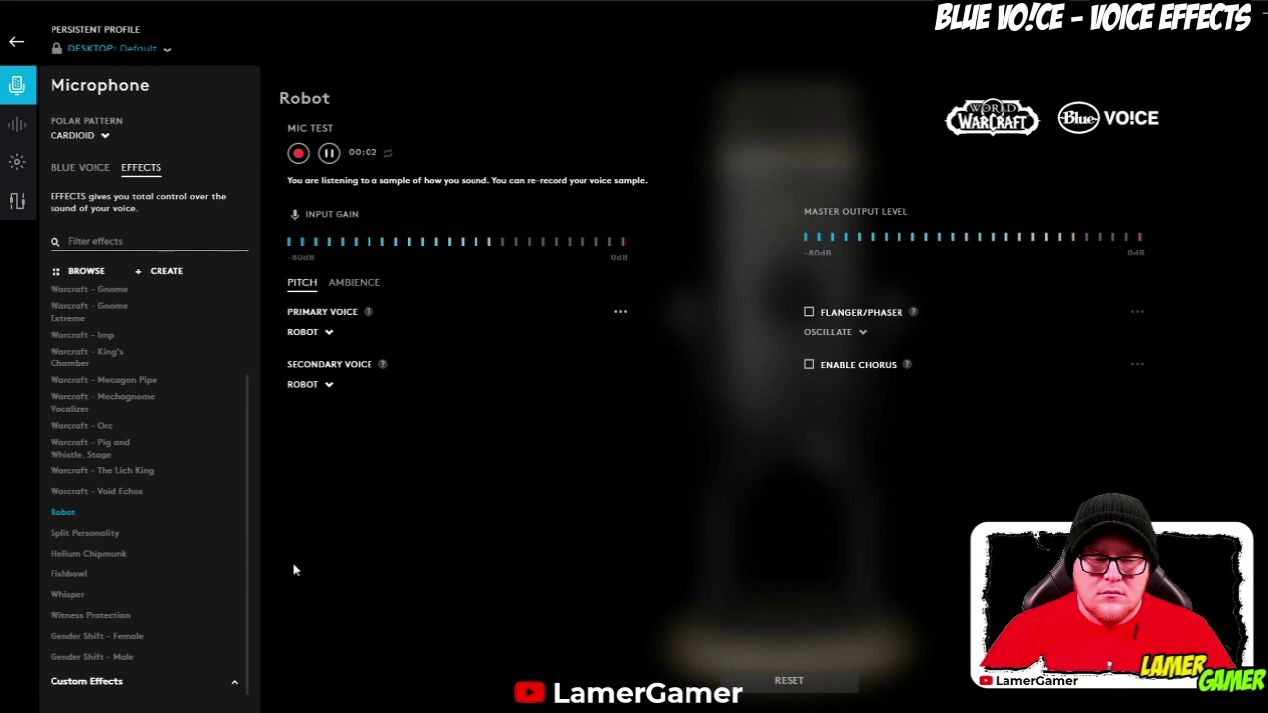
click(108, 533)
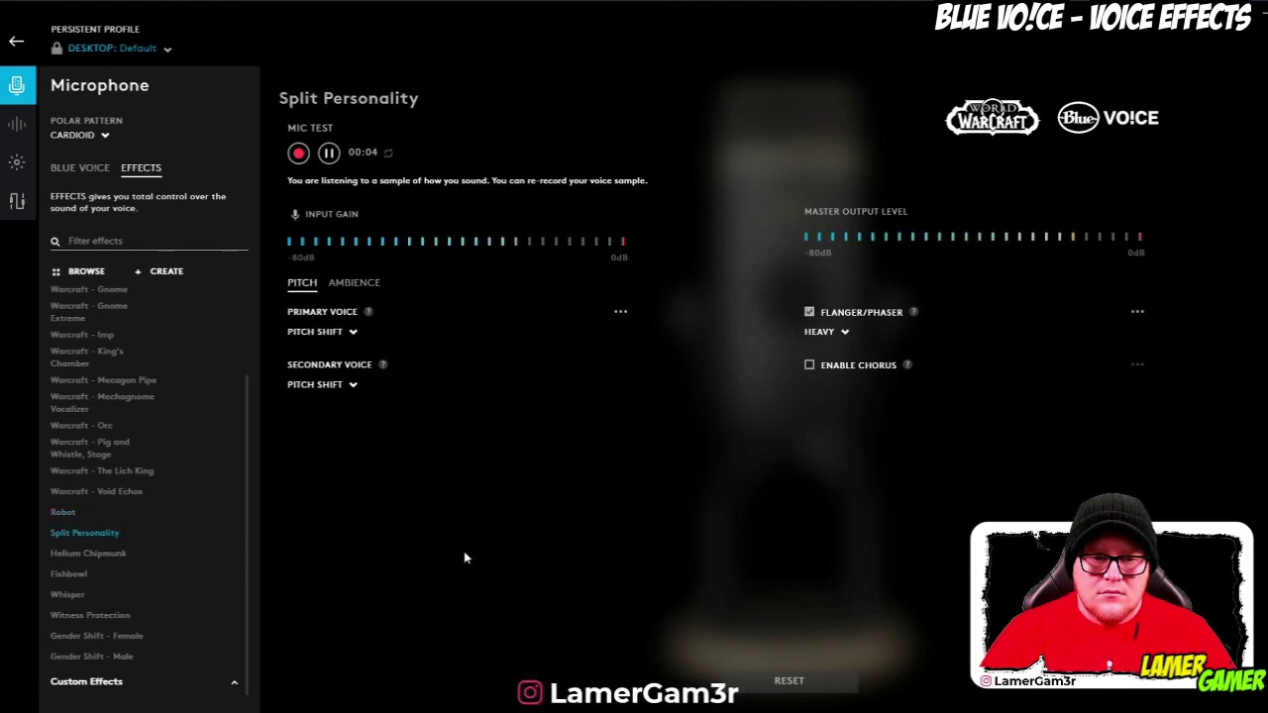
click(139, 555)
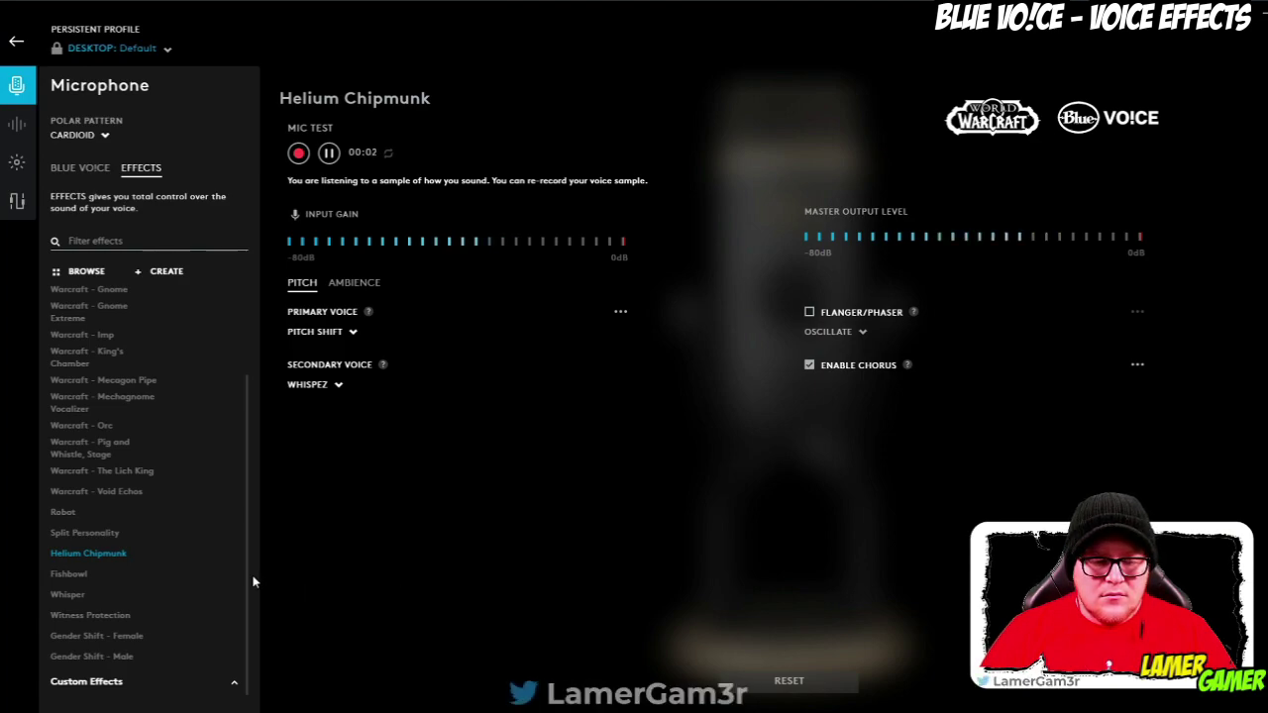
click(147, 579)
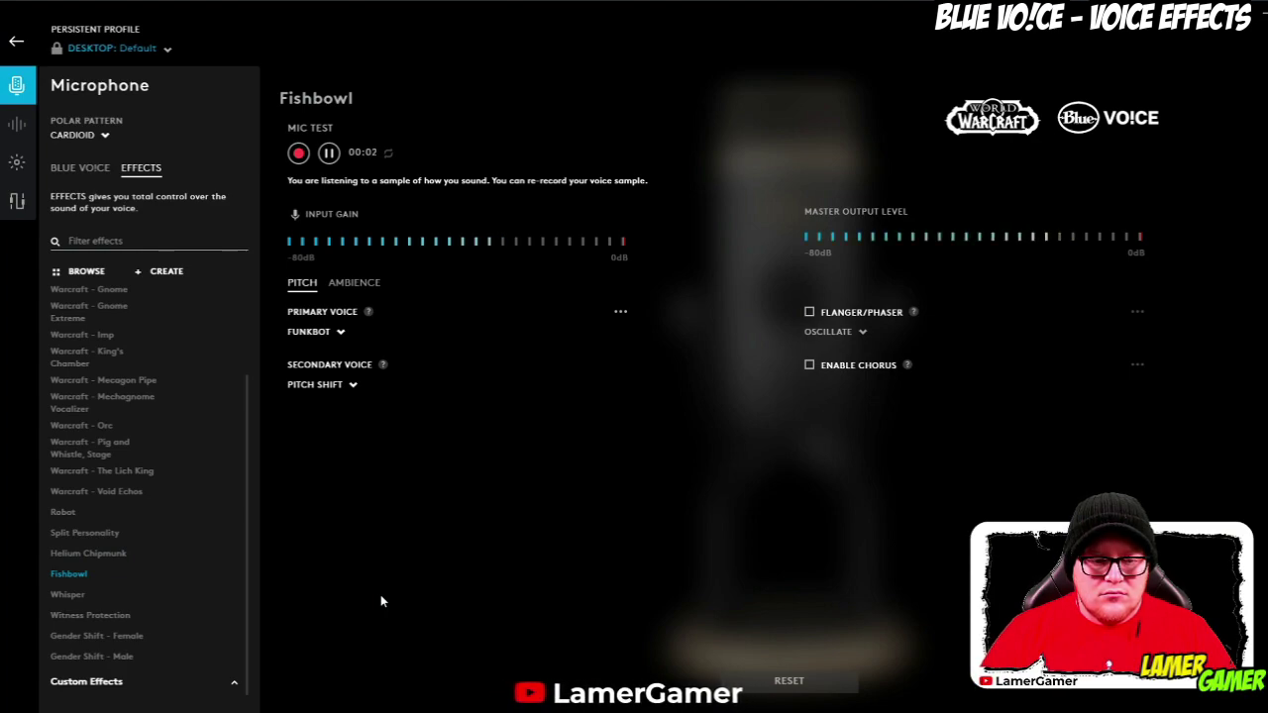
Audition the Whisper, Witness Protection, Gender Shift - Female and Gender Shift - Male effects, and stop the sample playback.
click(128, 598)
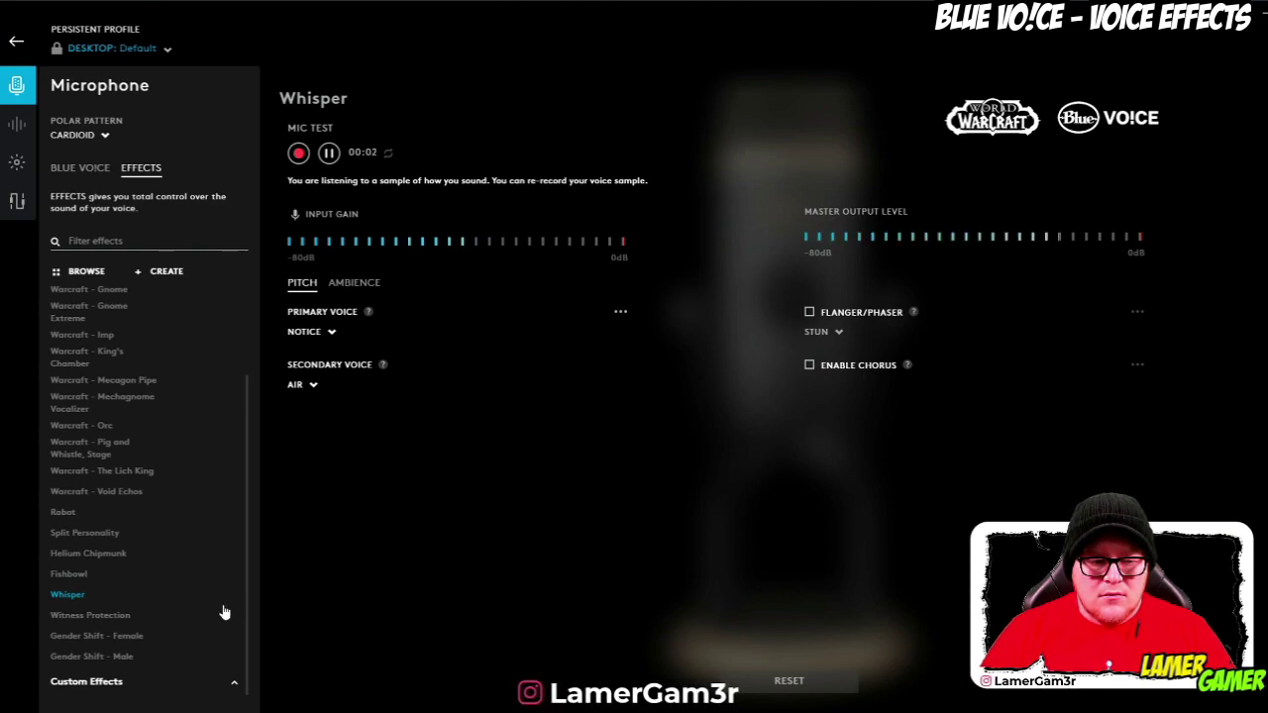
click(118, 616)
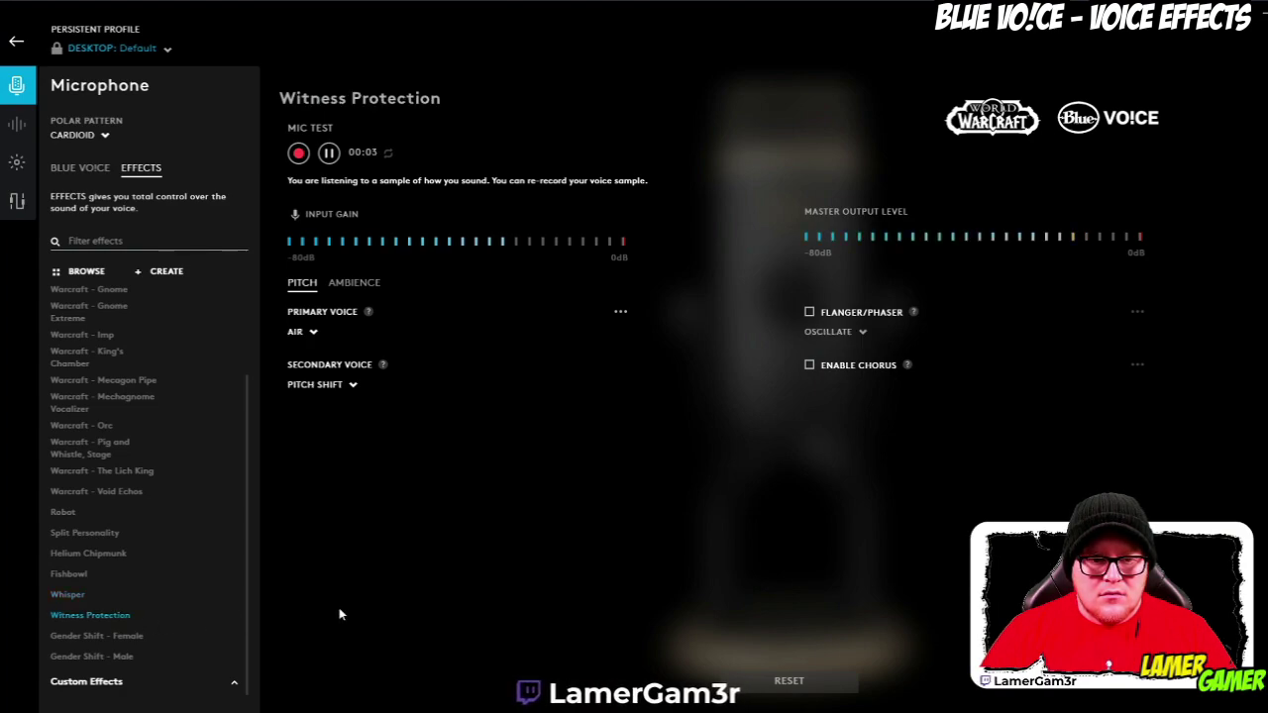
click(123, 640)
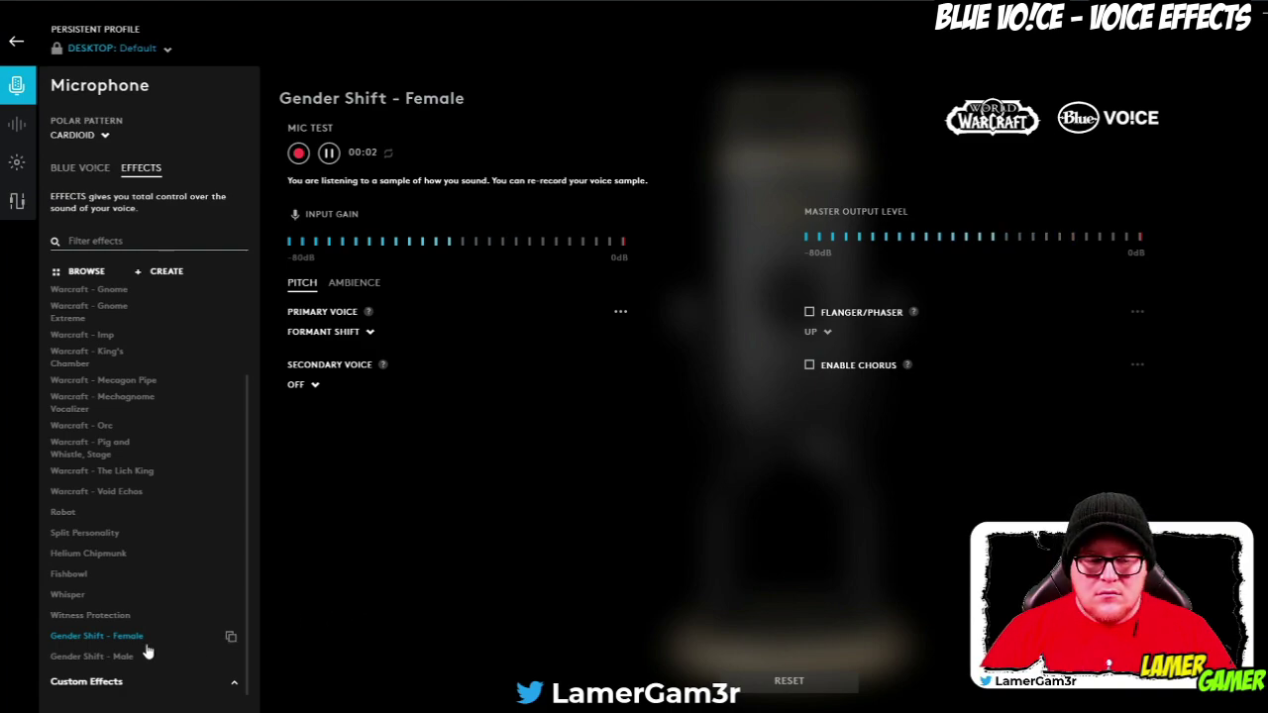
click(97, 657)
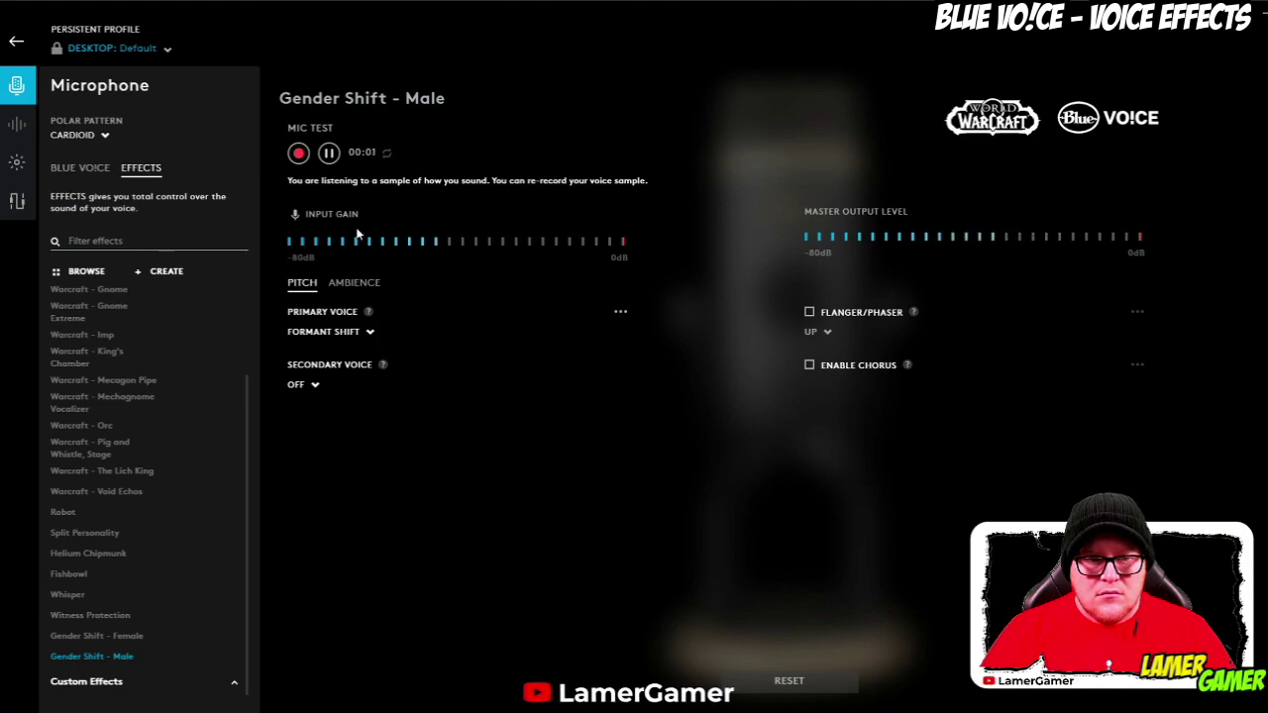
click(329, 153)
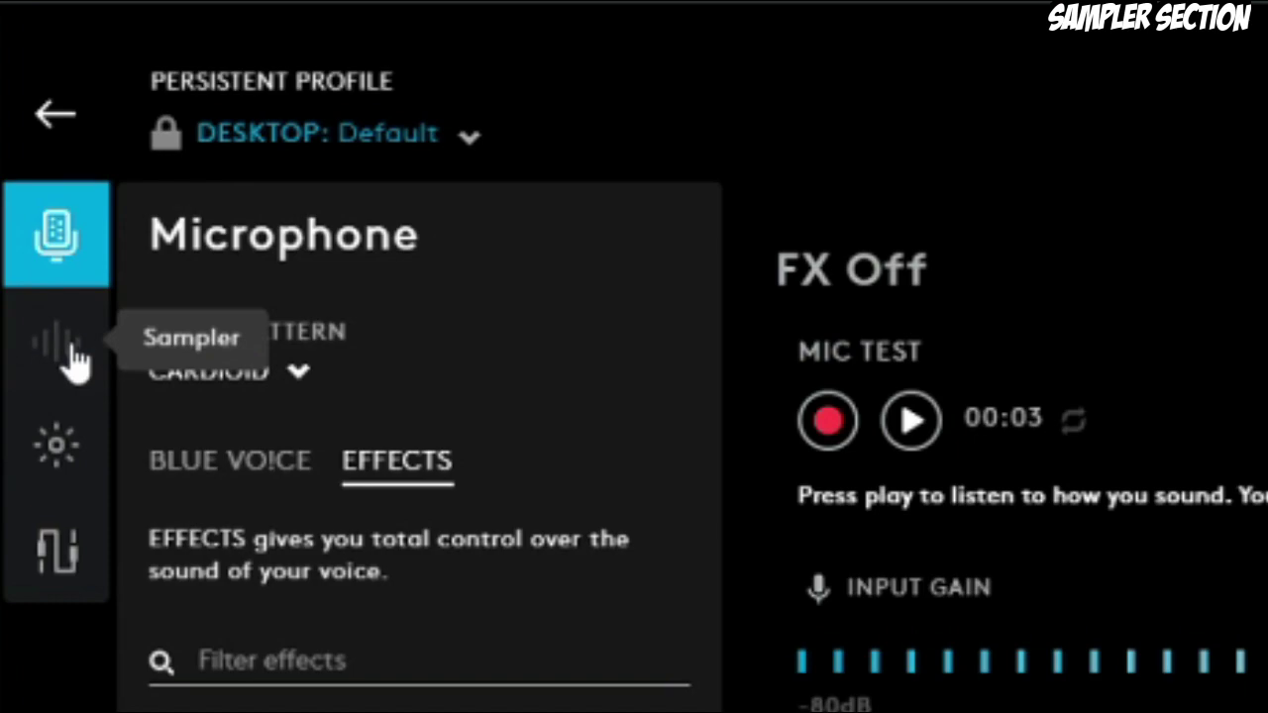
In the Sampler, look through the sample categories and play Bolvar's "Banshee shattered the helm" sample, leaving the Bolvar category collapsed.
click(67, 347)
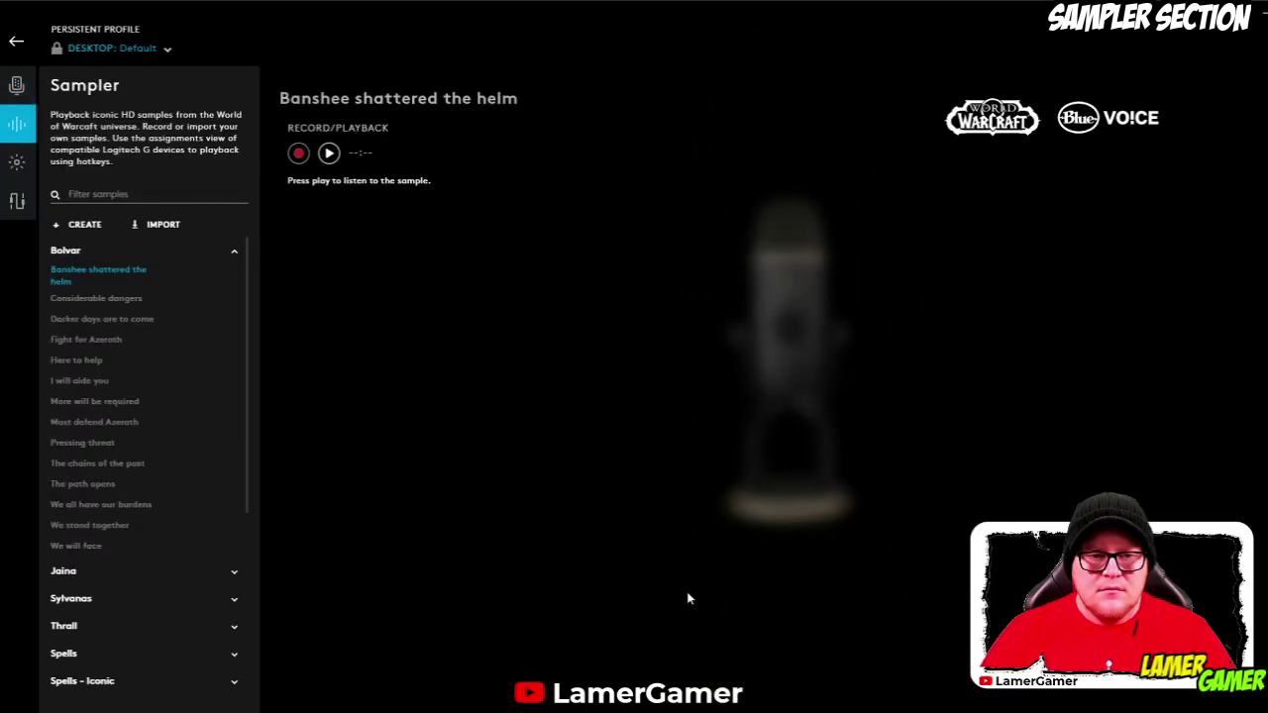
click(99, 251)
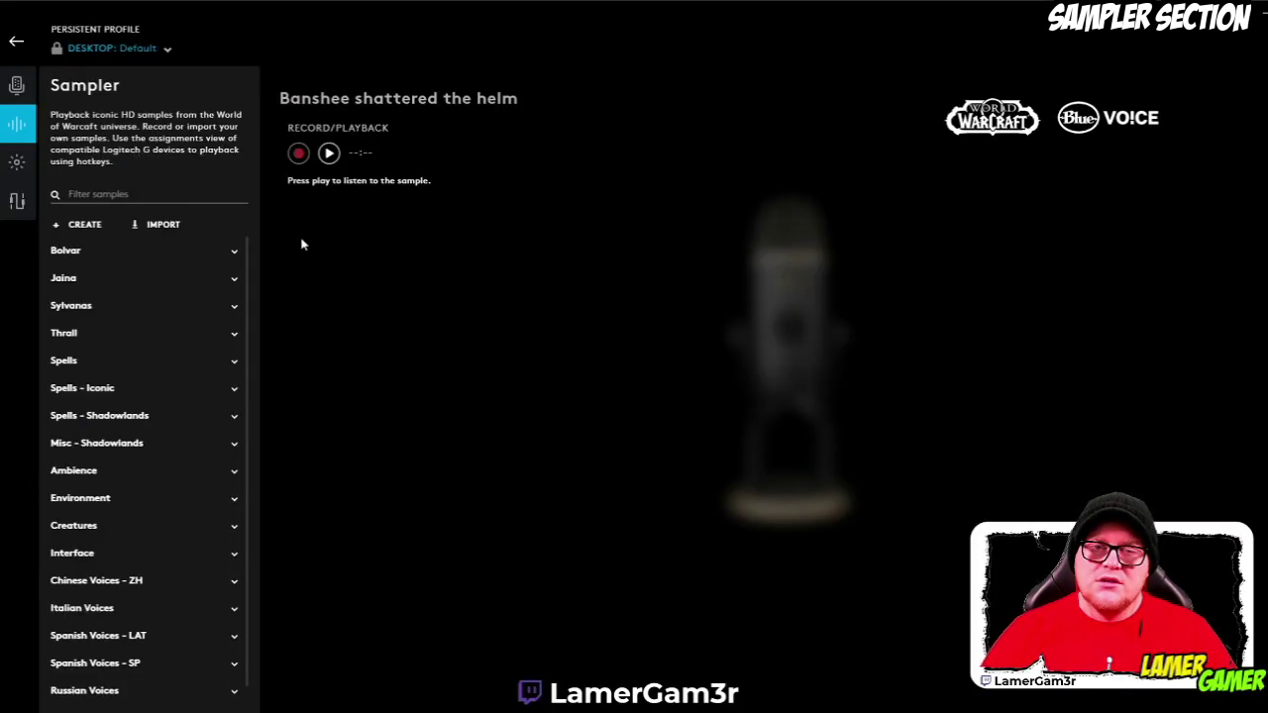
click(204, 257)
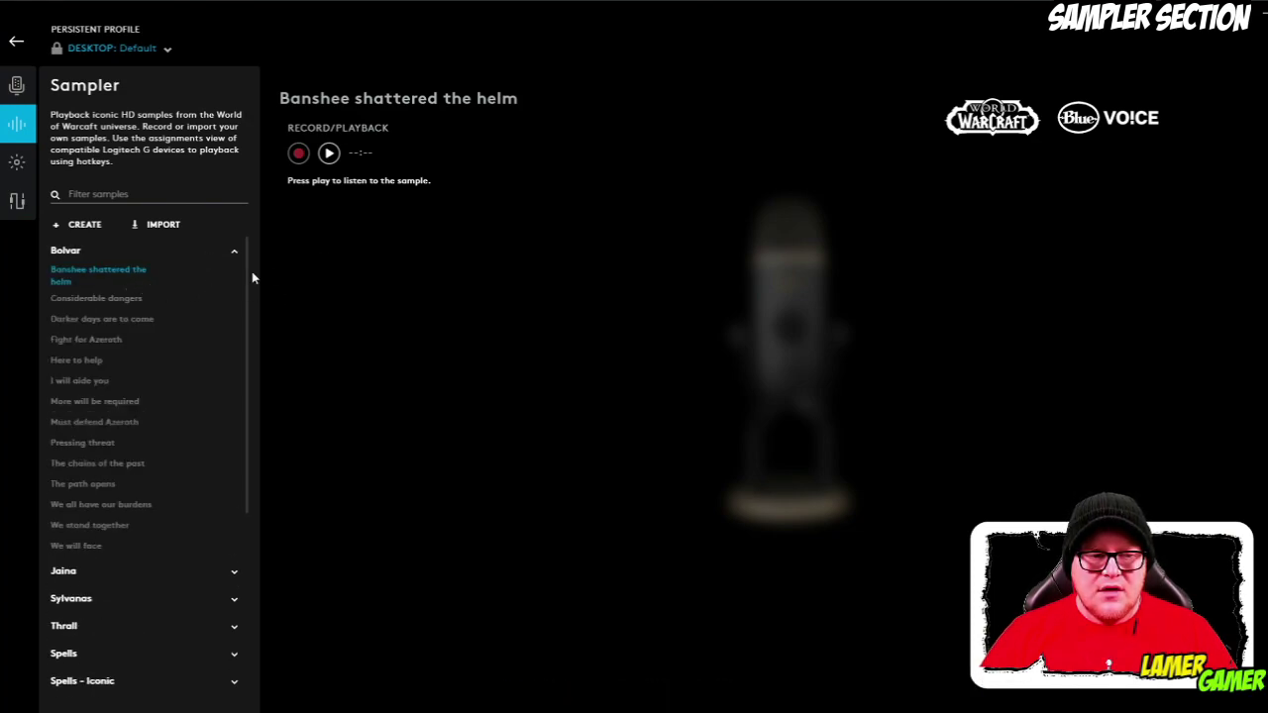
click(329, 154)
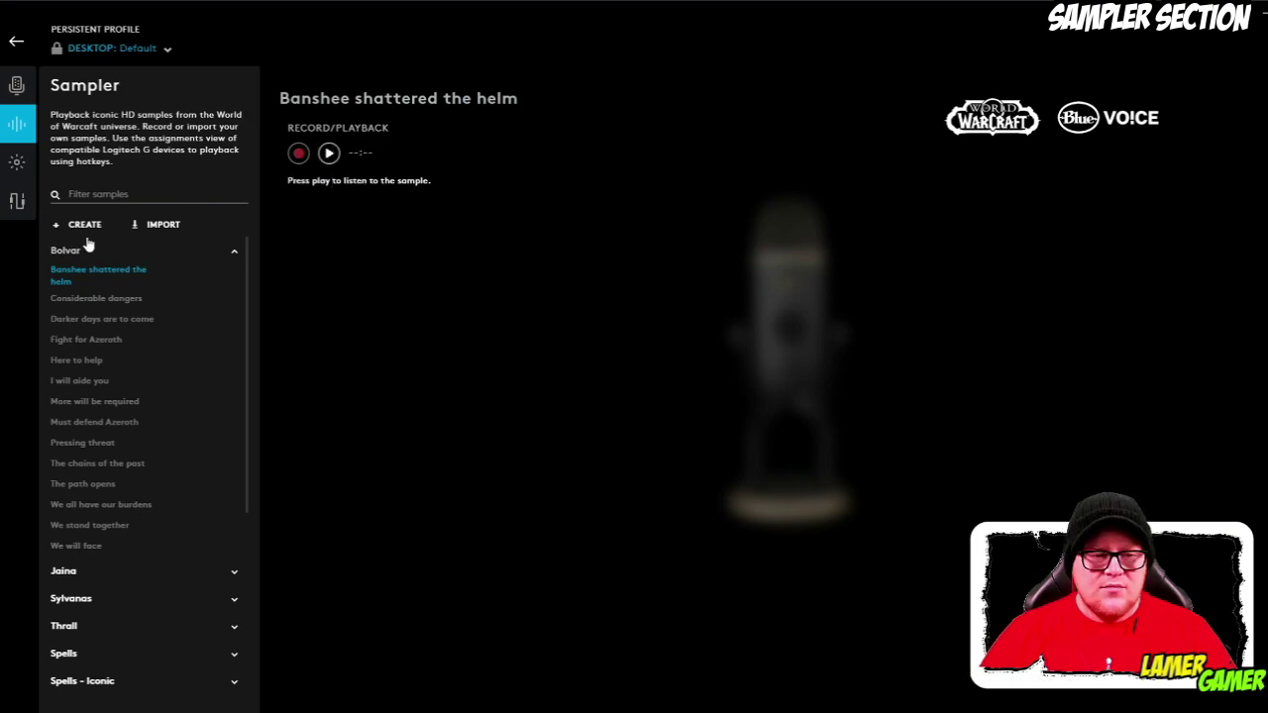
click(234, 252)
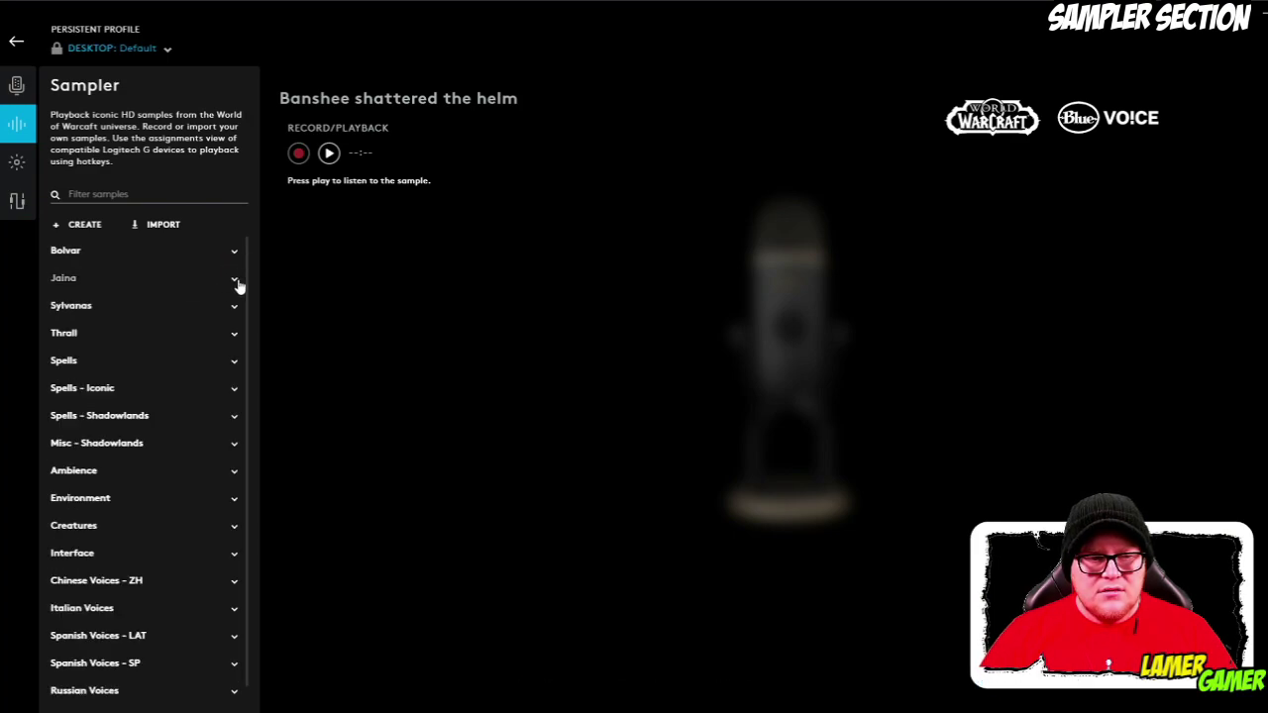
Play the "Life as a sheep" sample from the Jaina category in the Sampler.
click(235, 279)
scroll(134, 446, down, 3)
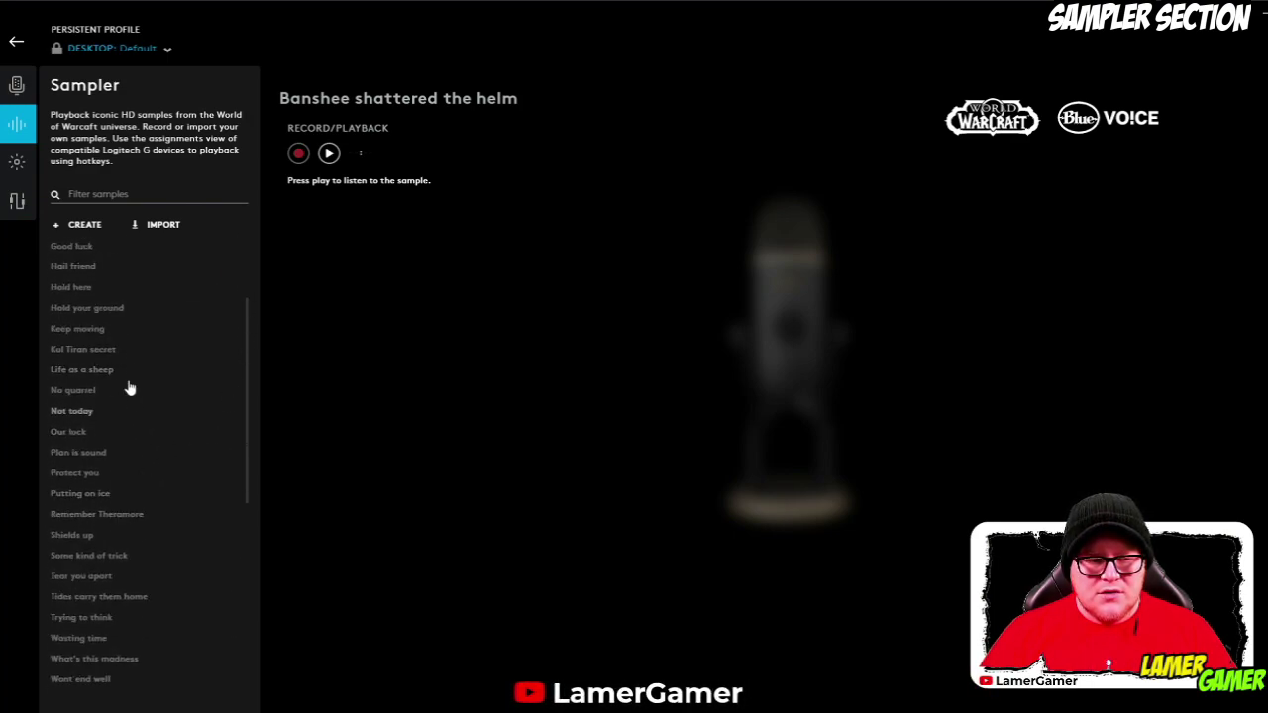
click(106, 372)
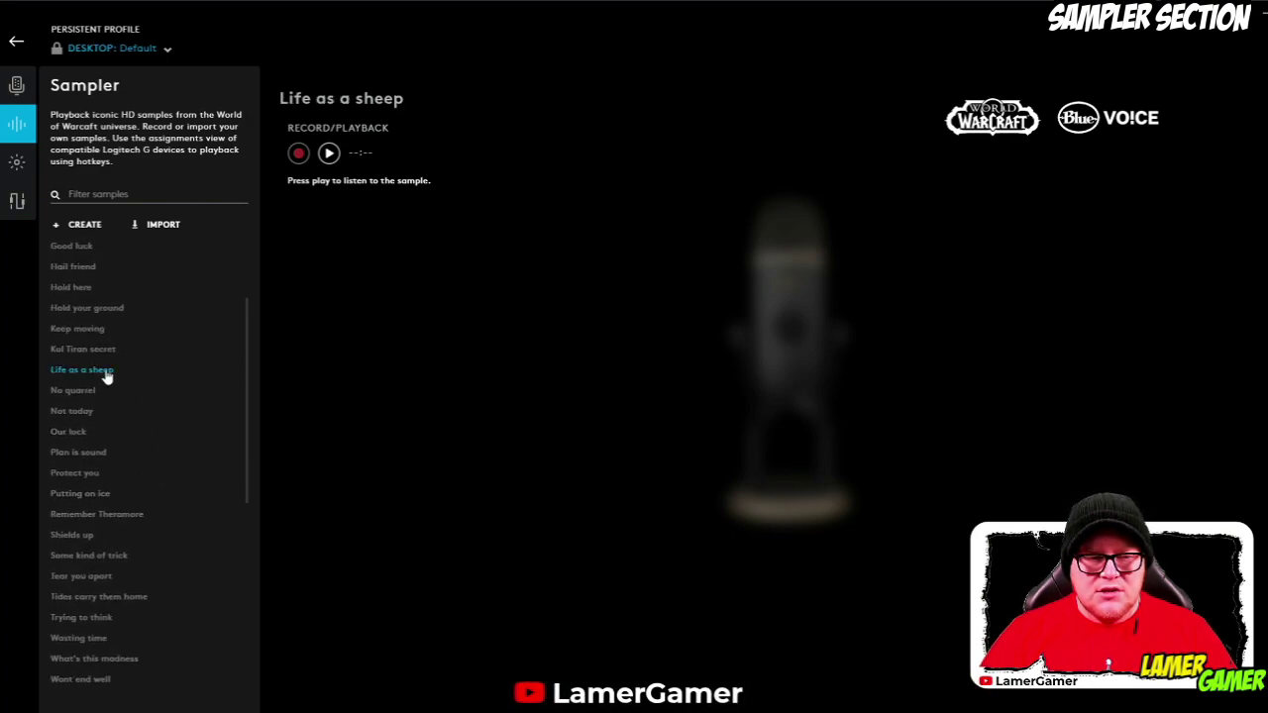
click(328, 154)
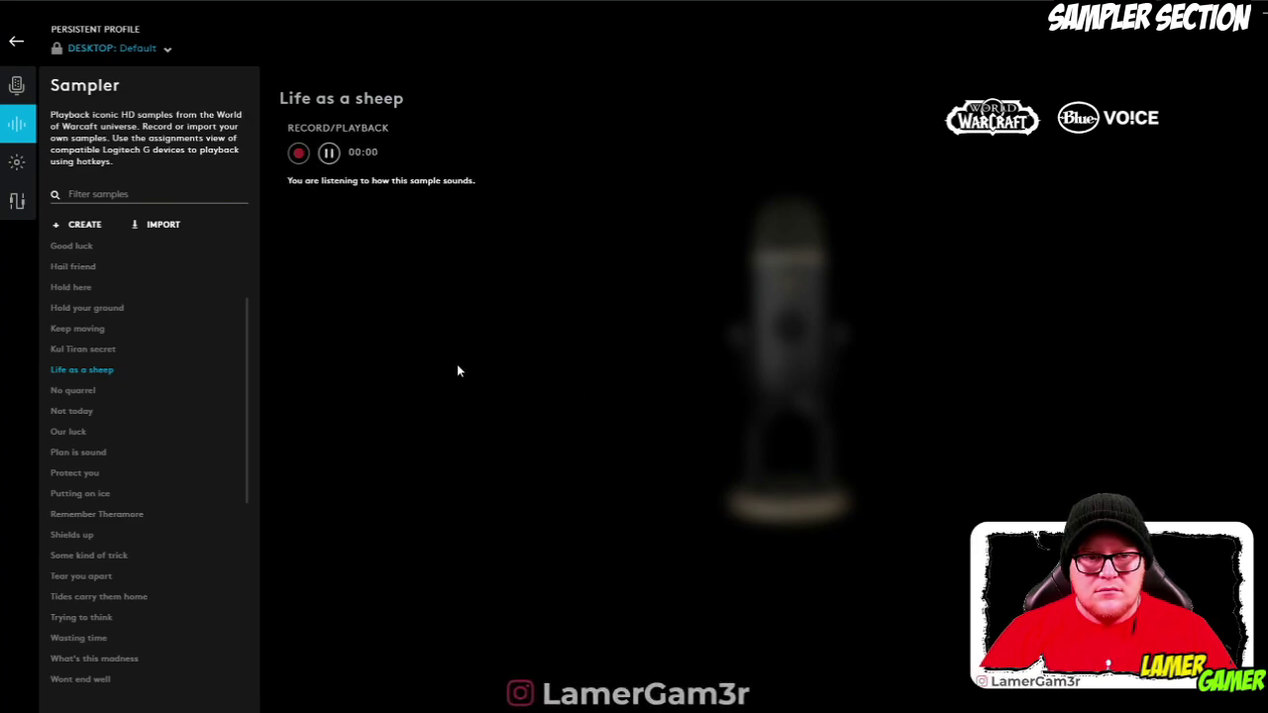
Play the "Favorite Windrunner" sample from the Sylvanas category.
scroll(238, 317, down, 5)
click(238, 314)
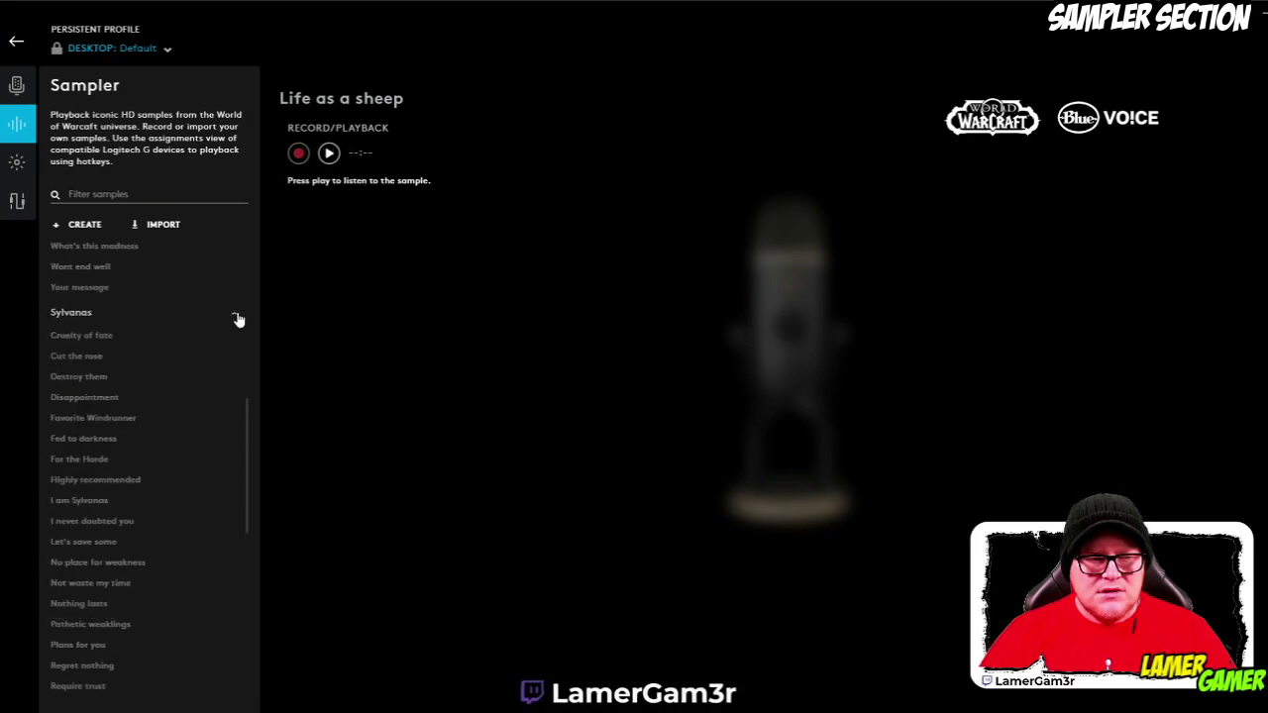
click(93, 418)
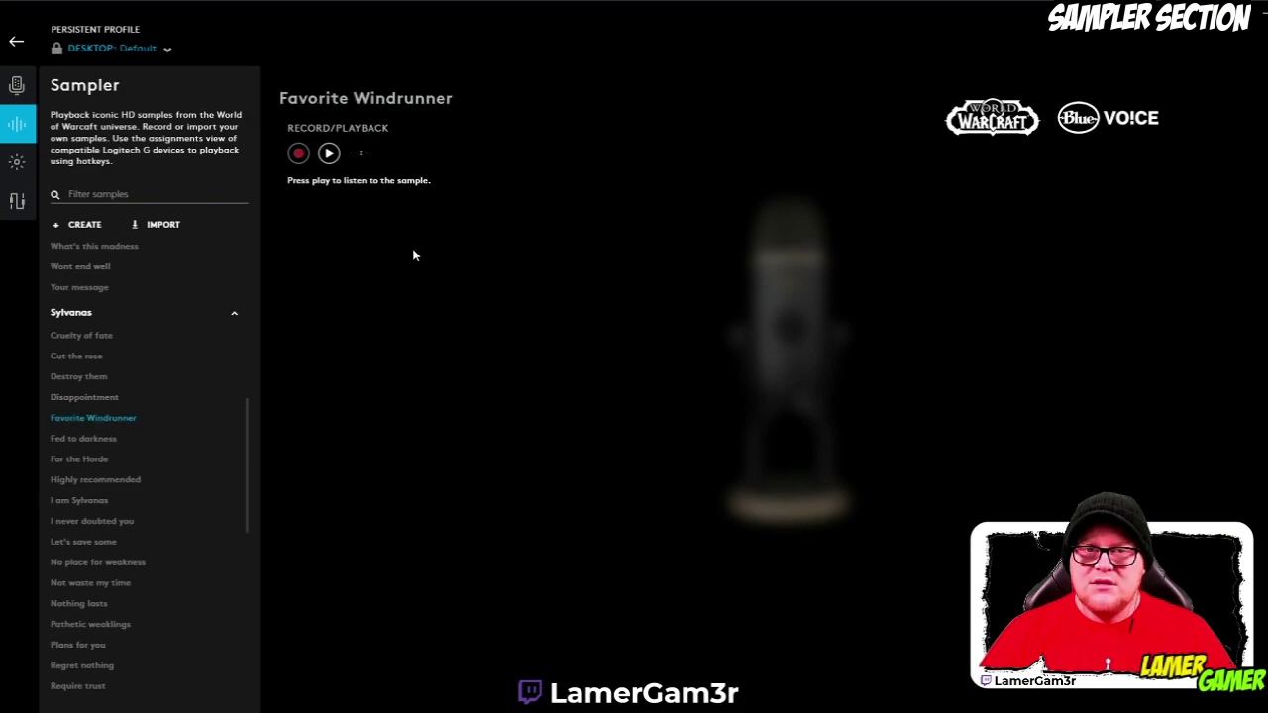
click(327, 153)
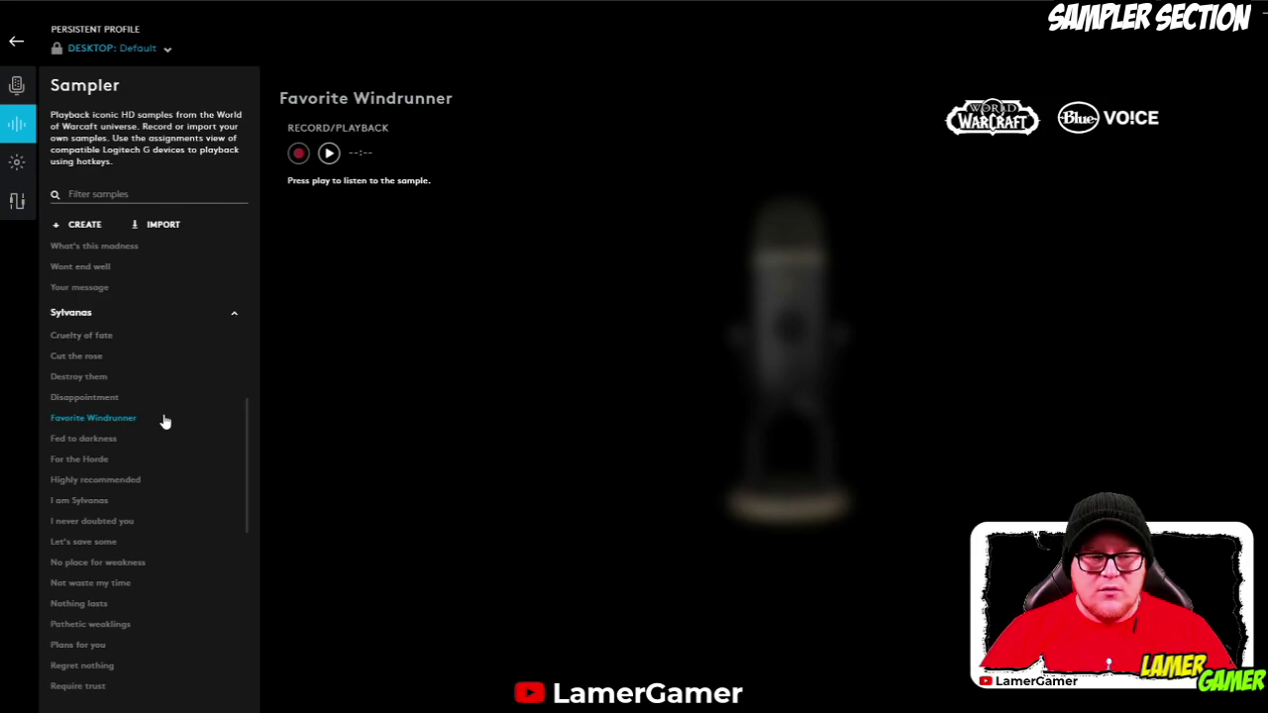
Audition the Beach sample from the Ambience category and stop its playback.
scroll(152, 440, down, 3)
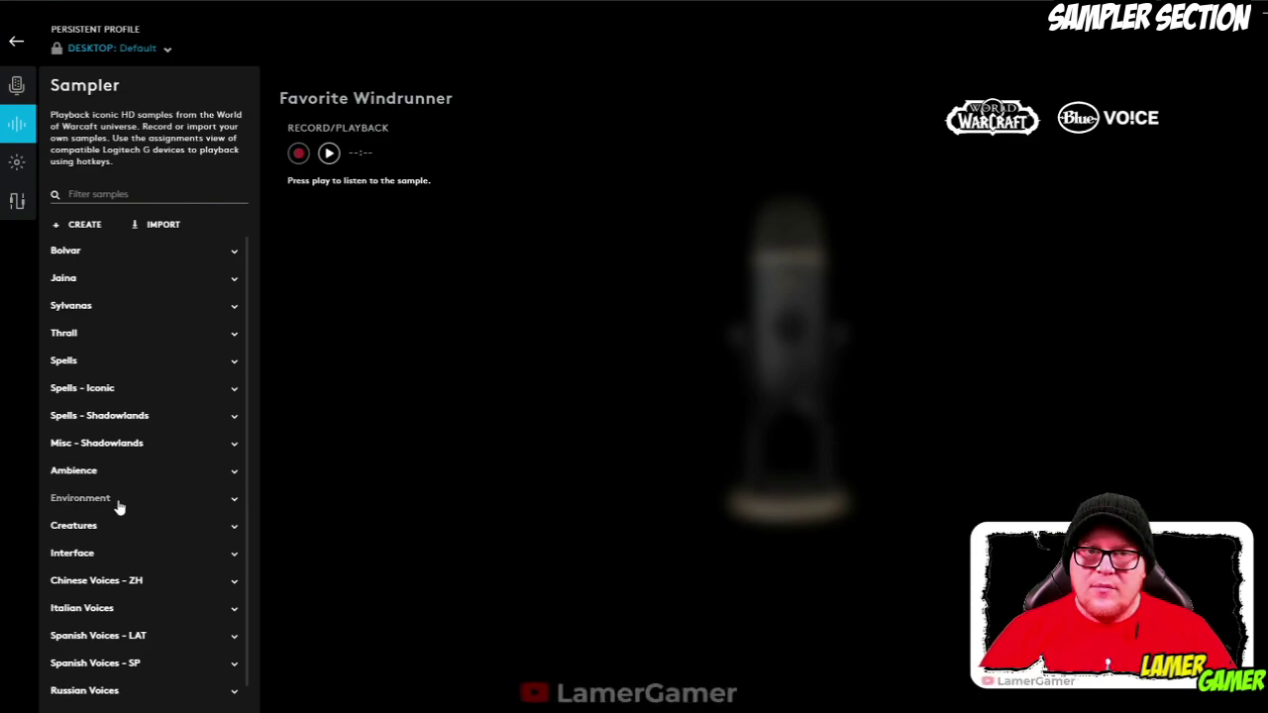
click(234, 473)
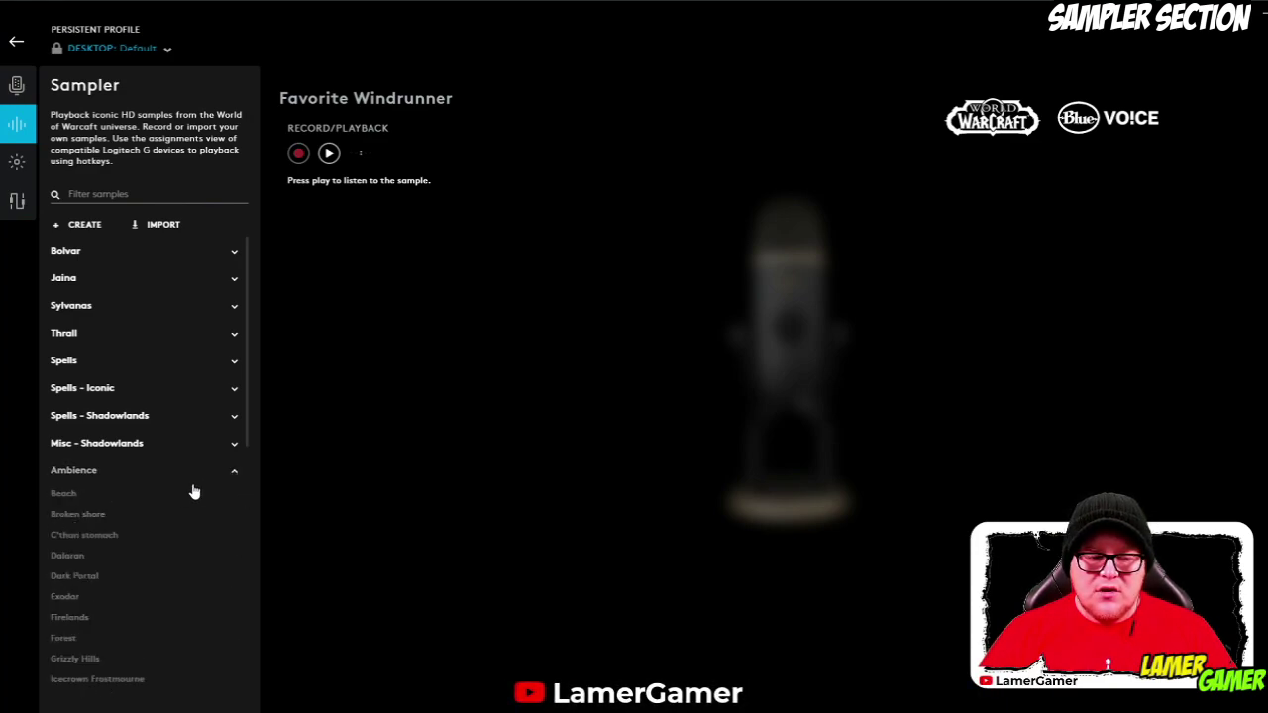
scroll(138, 505, down, 1)
click(63, 424)
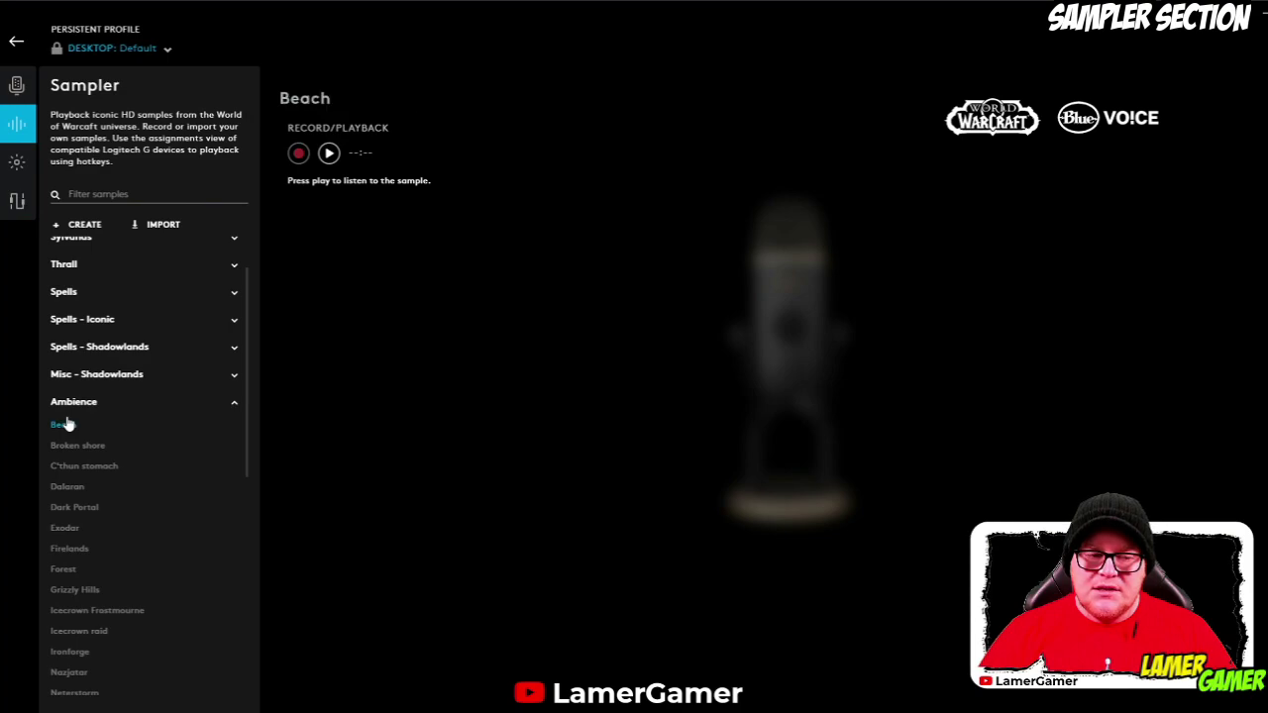
click(329, 153)
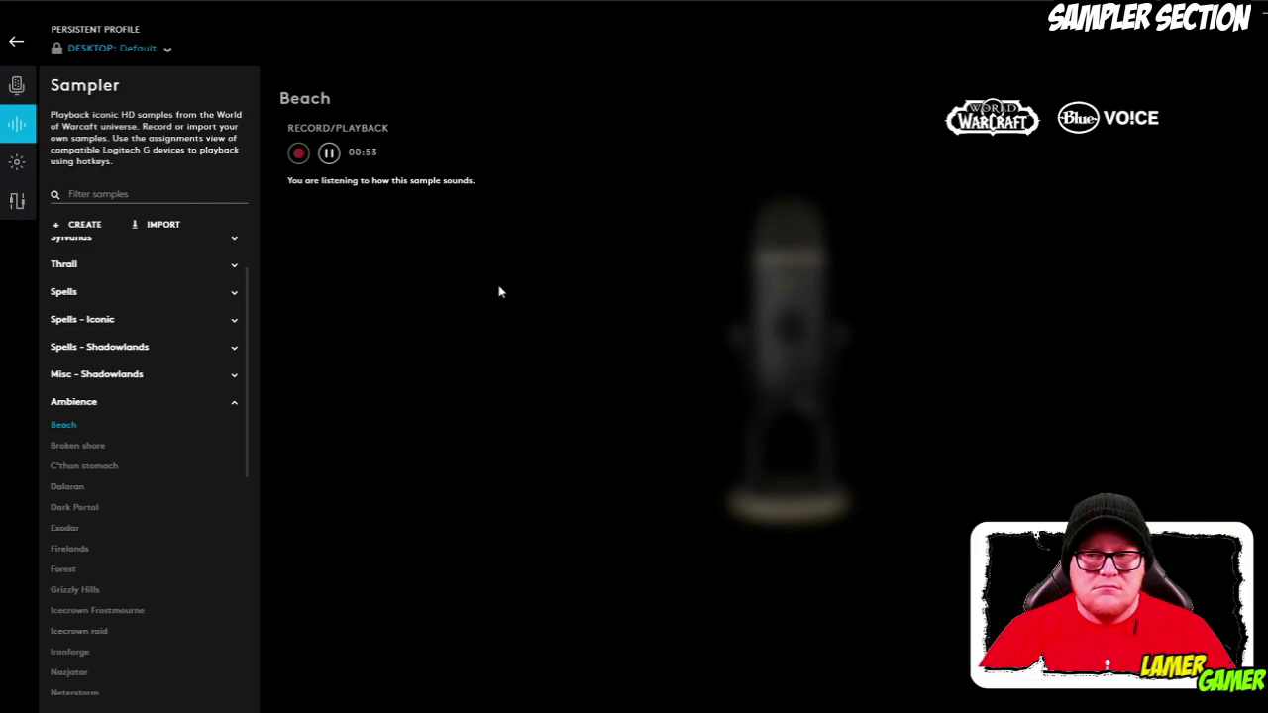
click(329, 154)
Audition the Nazjatar sample in the Ambience category and stop its playback.
scroll(97, 559, down, 3)
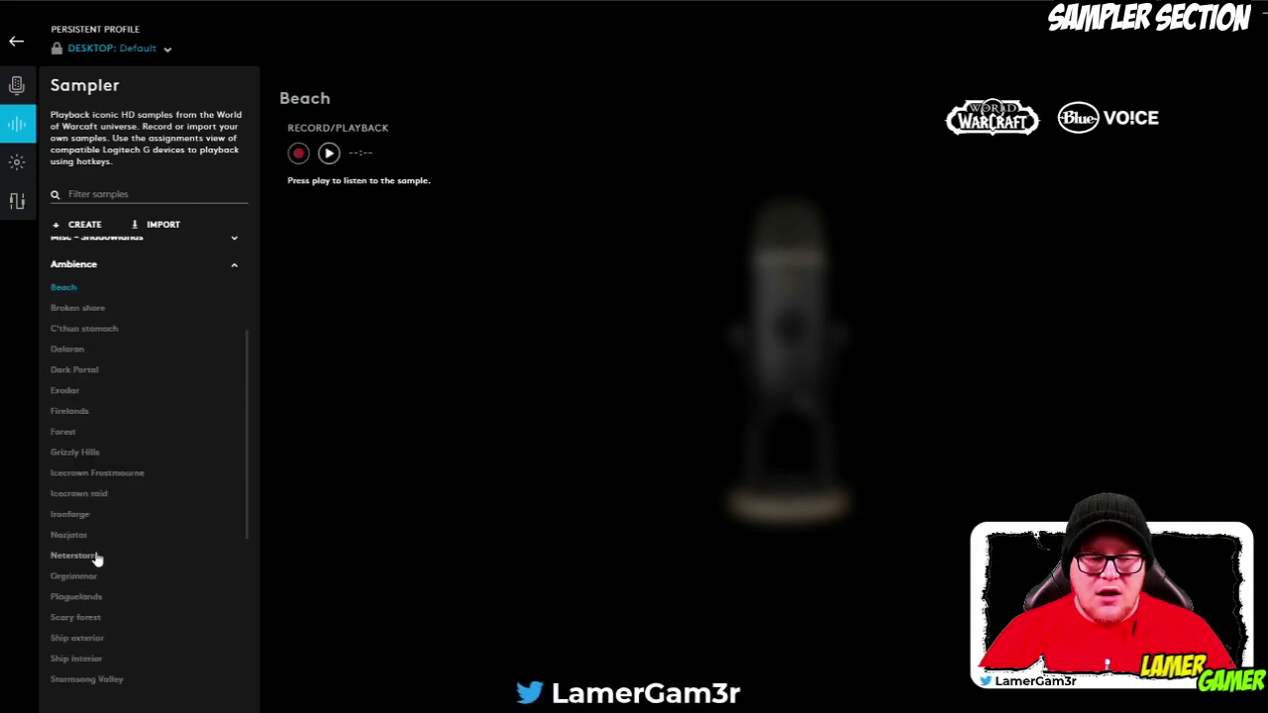
click(86, 540)
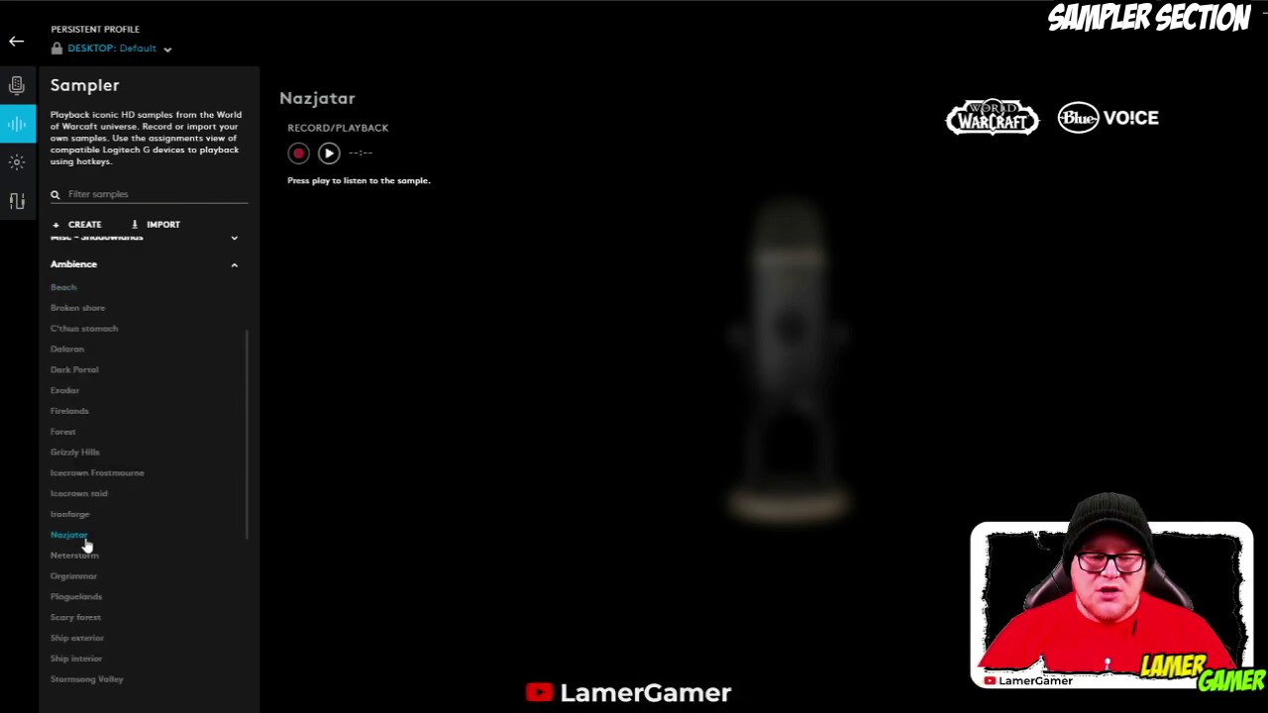
click(329, 154)
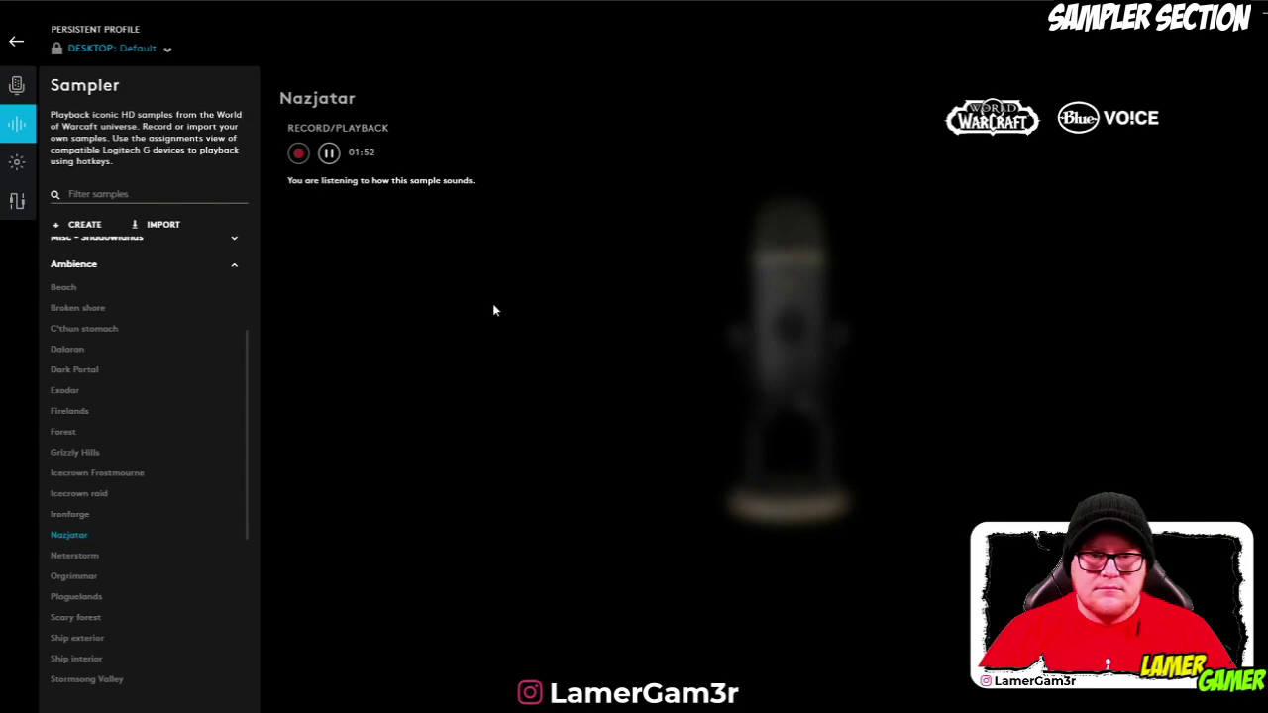
click(329, 153)
scroll(148, 459, down, 5)
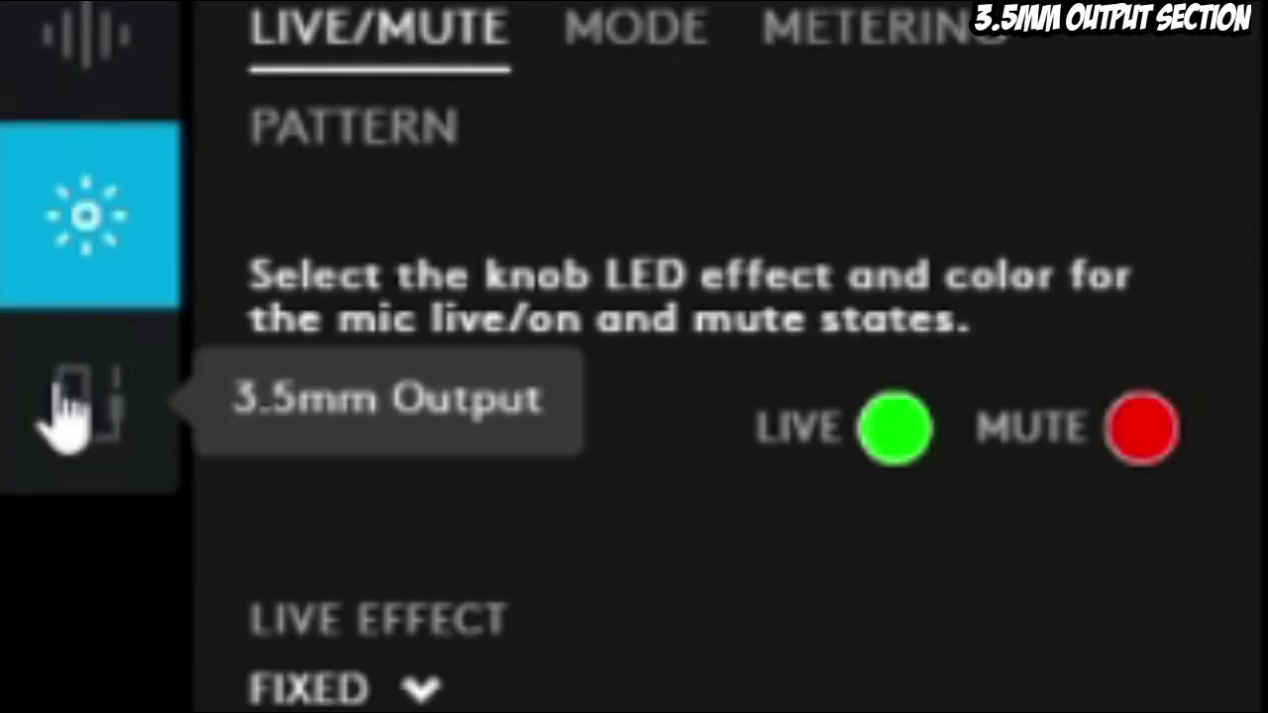
In the 3.5mm Output settings, move the Yeti X headphone output to 100 and back to about the midpoint, and enable Advanced EQ.
click(62, 391)
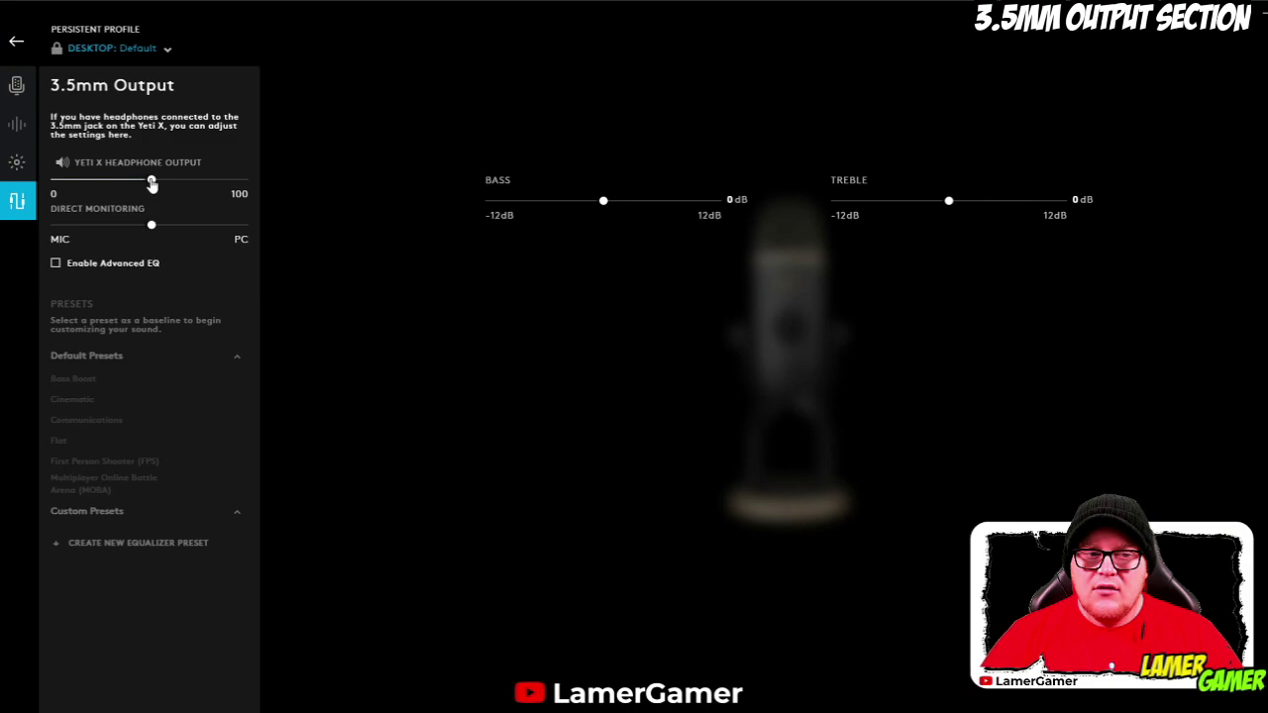
drag(152, 184, 250, 190)
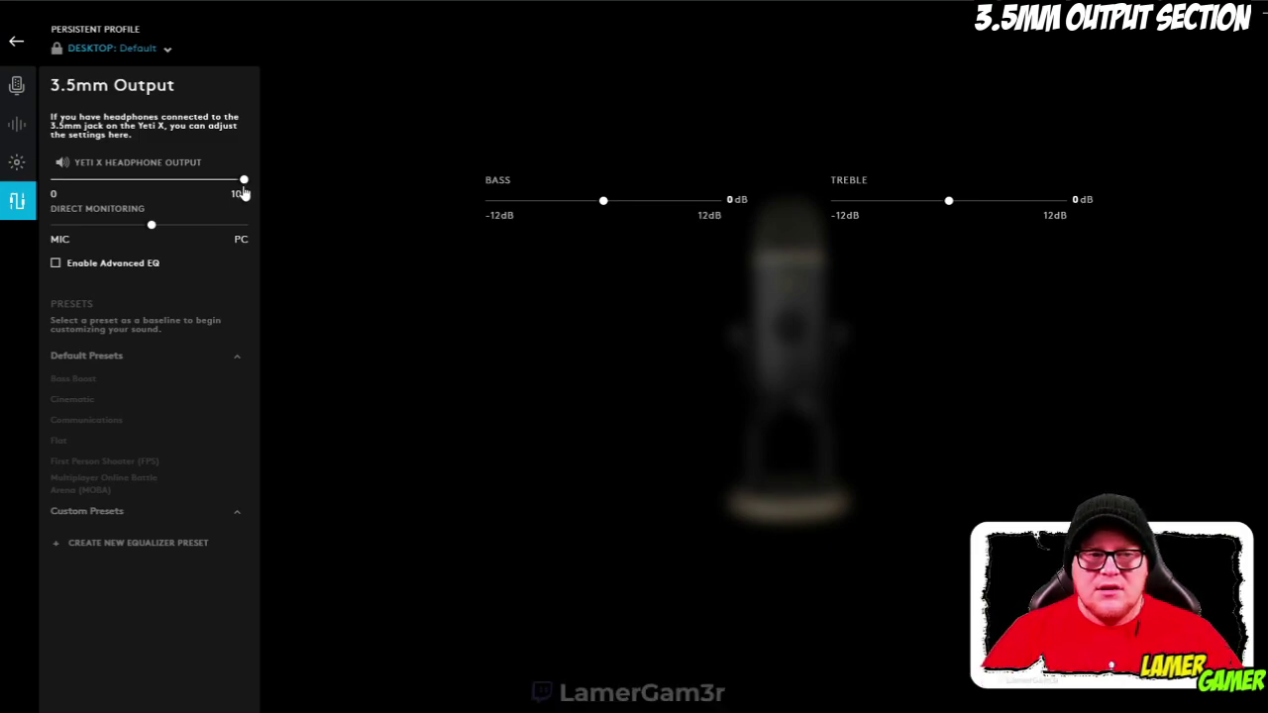
drag(246, 183, 150, 189)
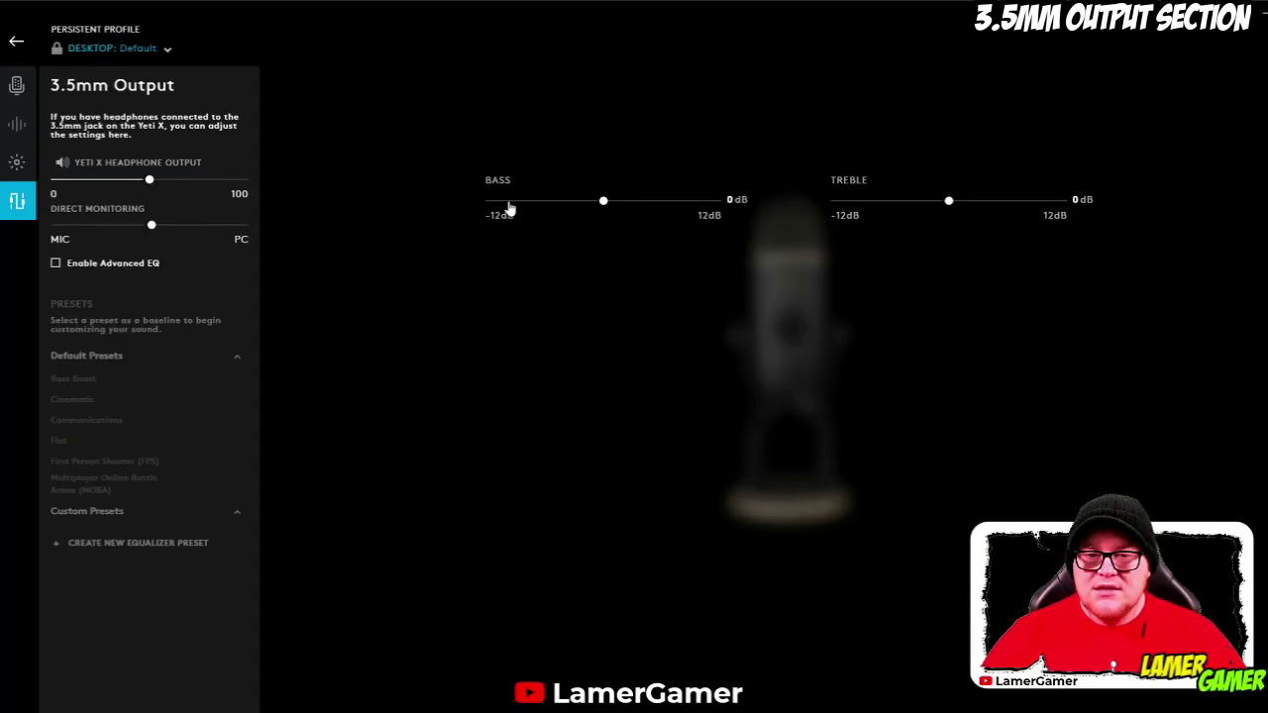
click(87, 265)
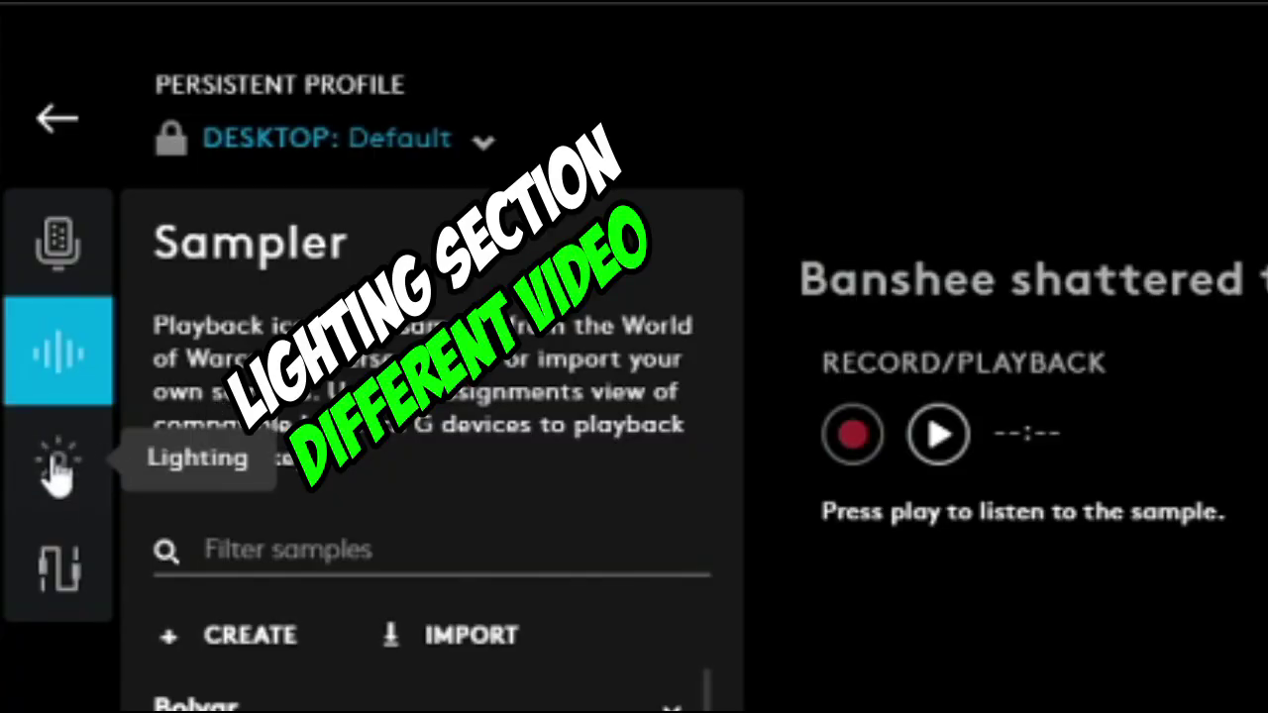
Open the microphone's Lighting settings with the live and mute knob LED options.
click(57, 467)
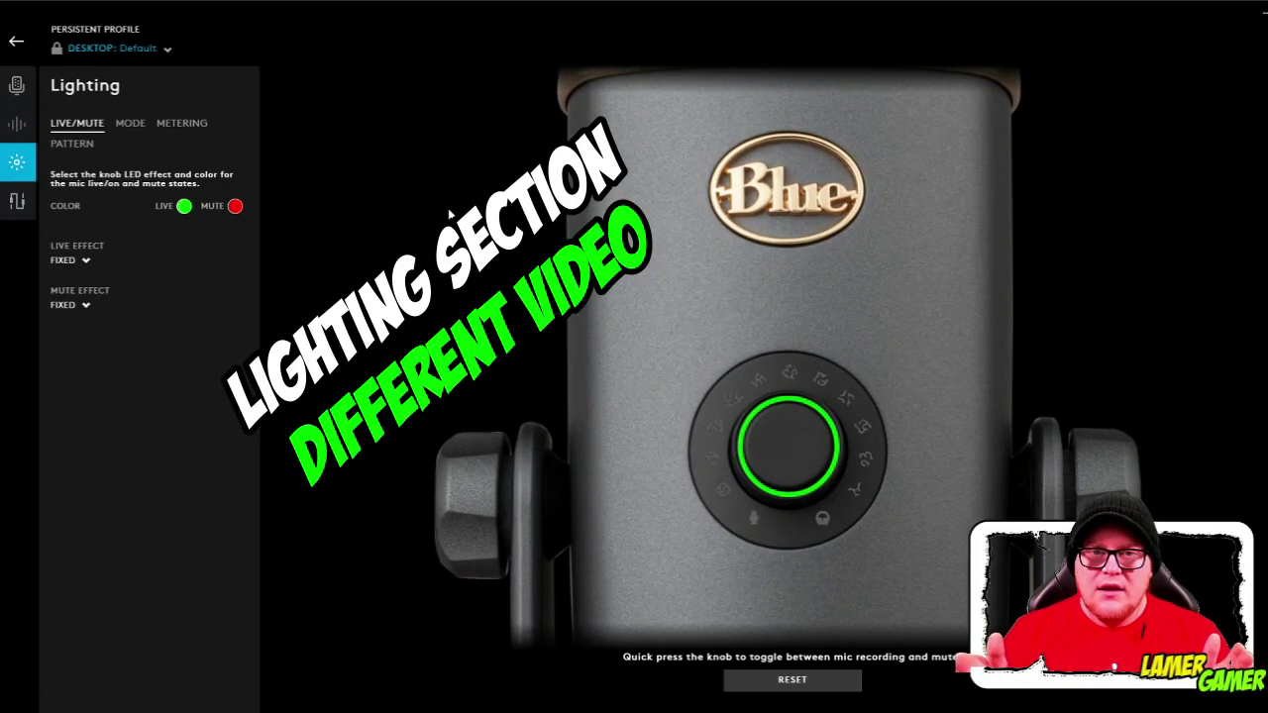